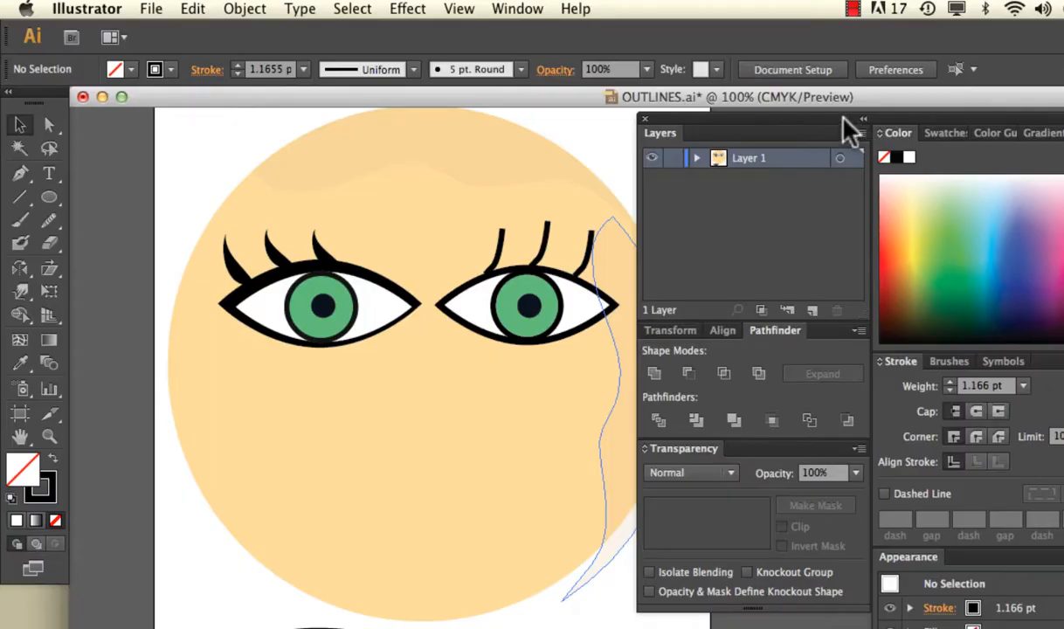
Move the floating Layers panel group clear of the face, and compare the stroke and fill of a right-eye lash with a left-eye lash
left_click_drag(848, 126, 1040, 125)
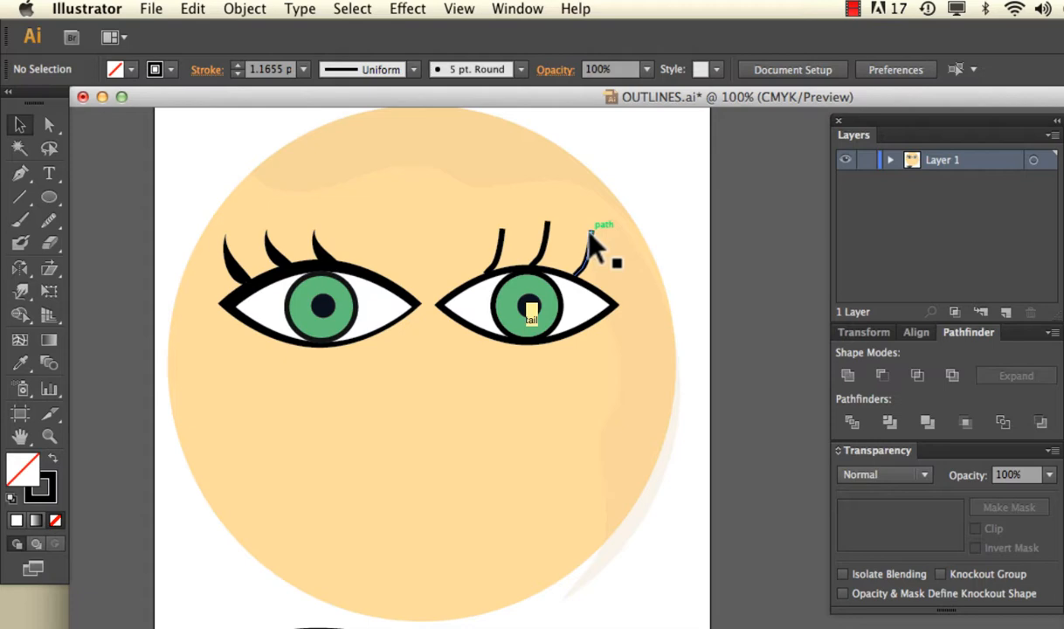
left_click(587, 243)
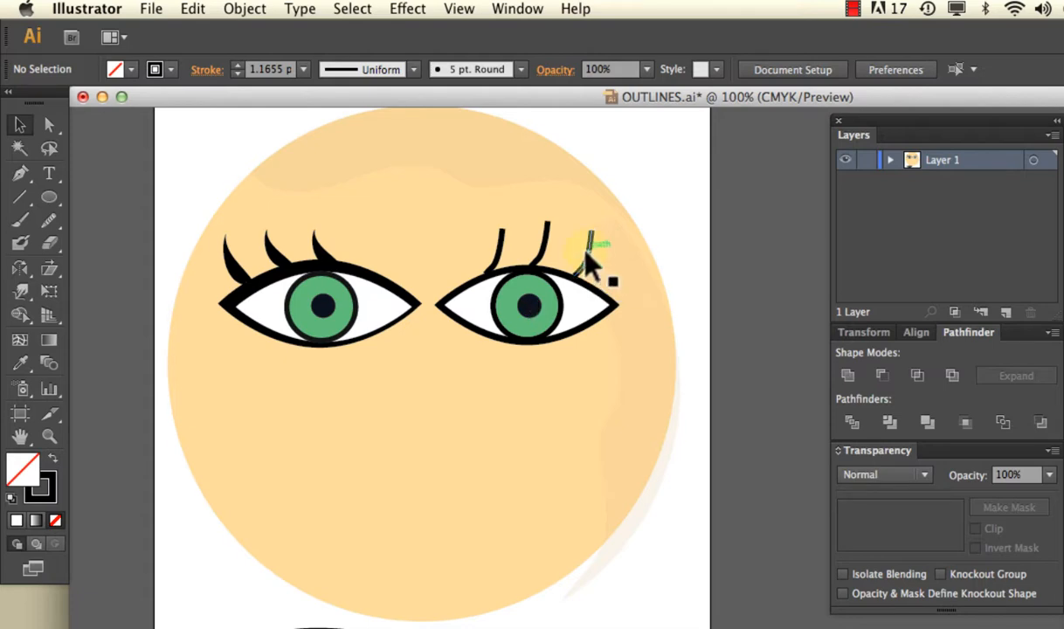
left_click(687, 217)
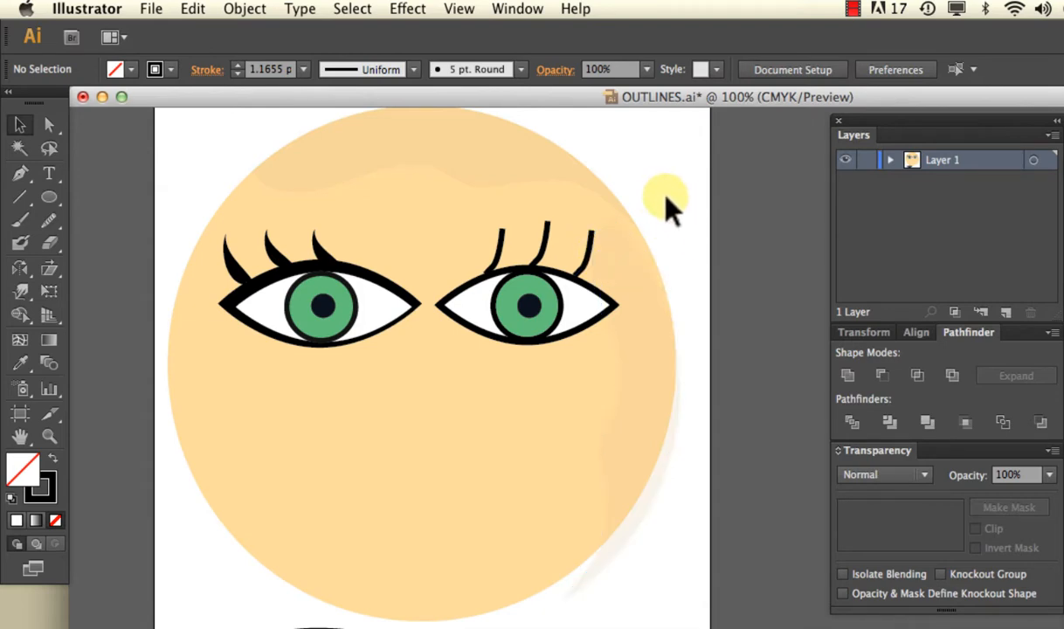
left_click(496, 253)
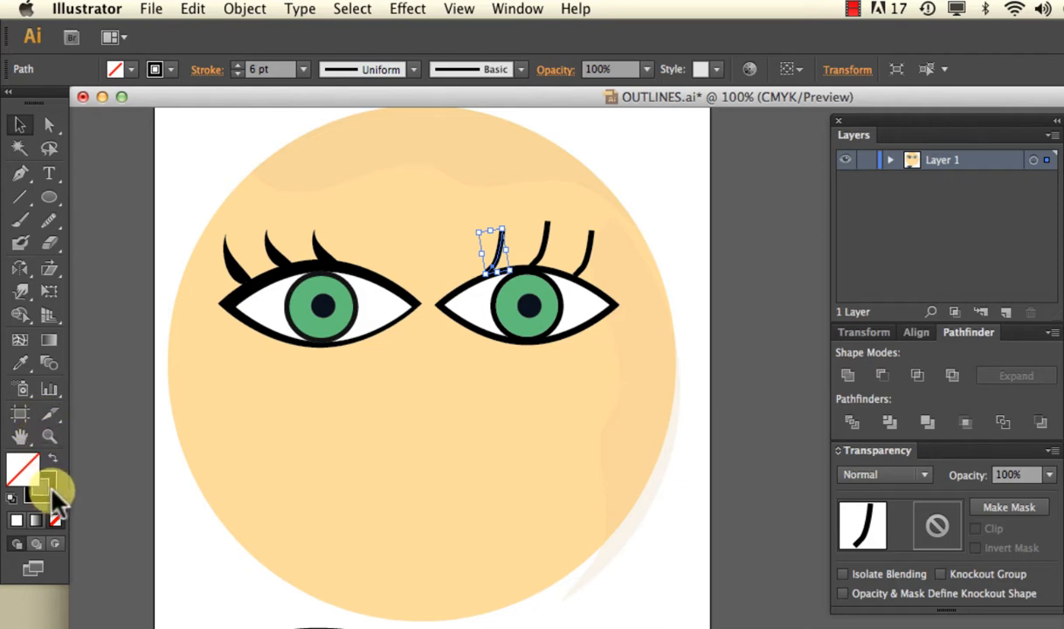
left_click(323, 249)
left_click_drag(325, 251, 334, 271)
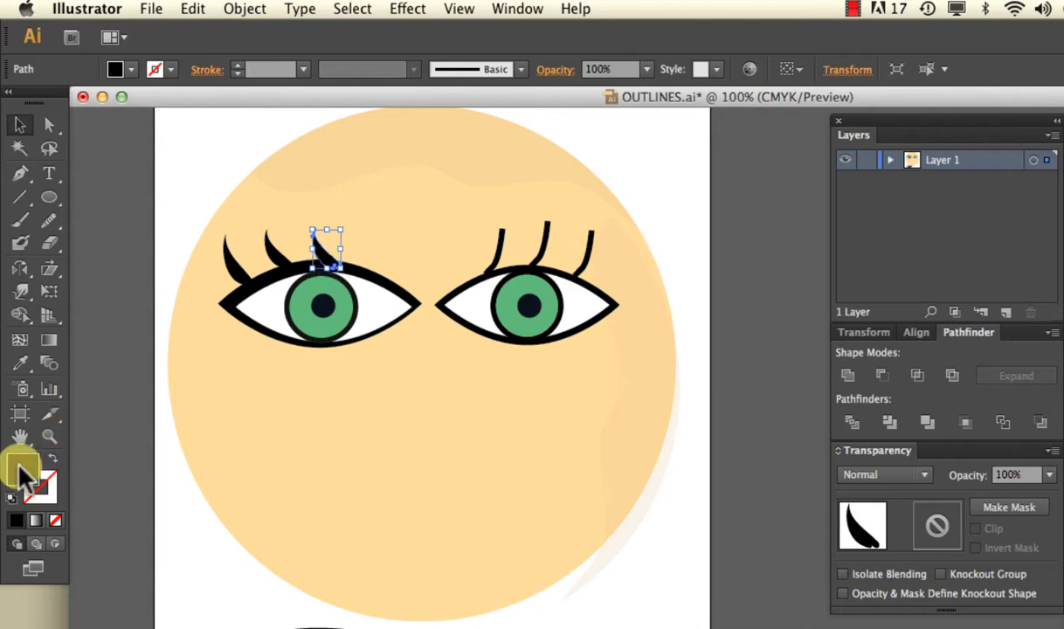
left_click(325, 265)
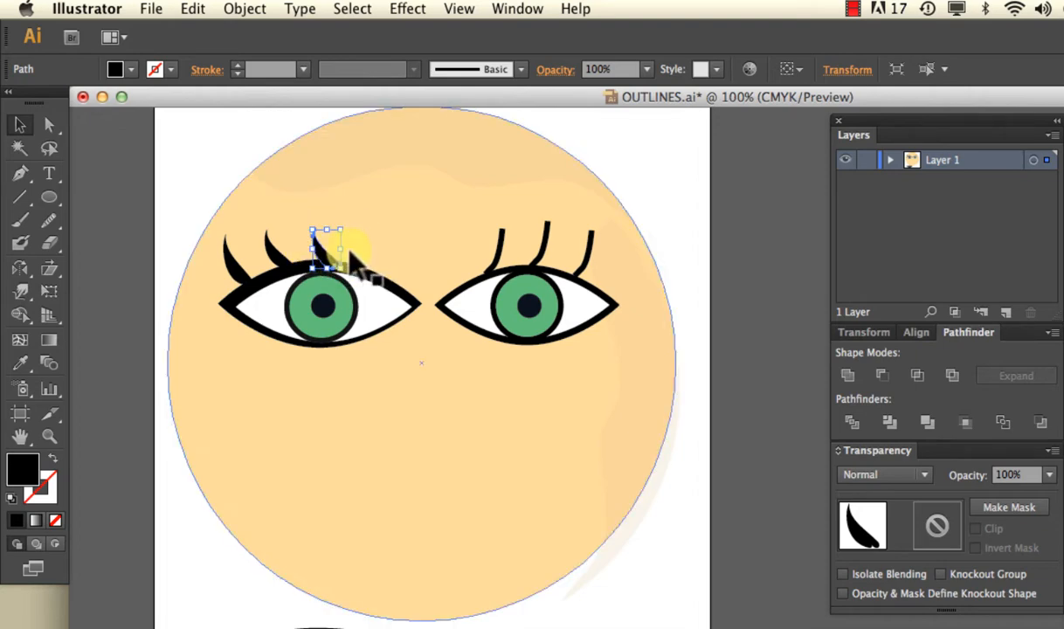
left_click(223, 186)
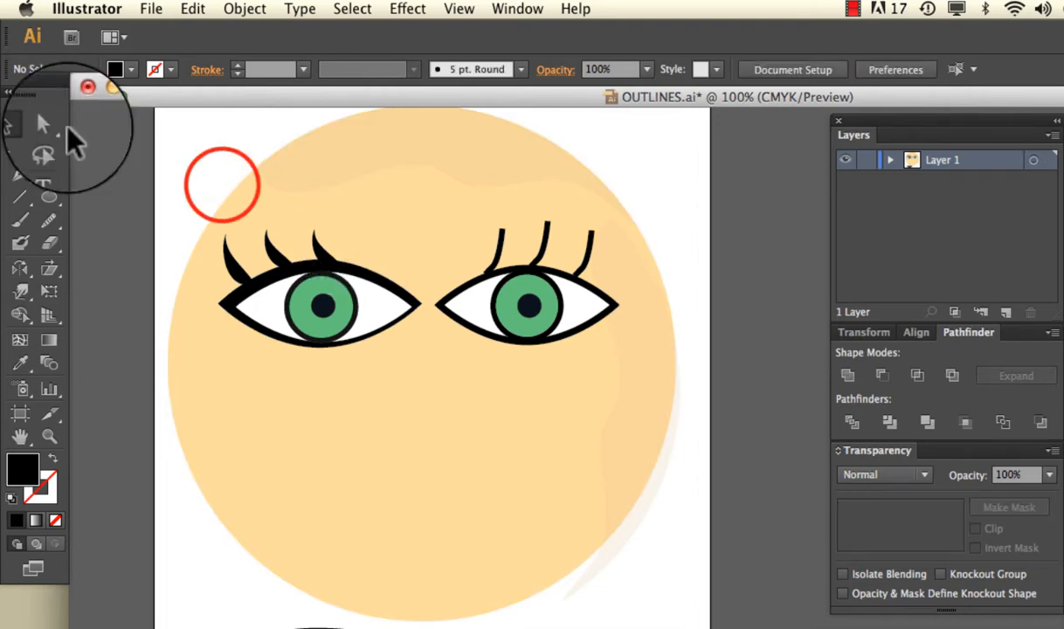
Try to reshape the left eye's rightmost filled lash by moving an anchor point on its outline
left_click(49, 125)
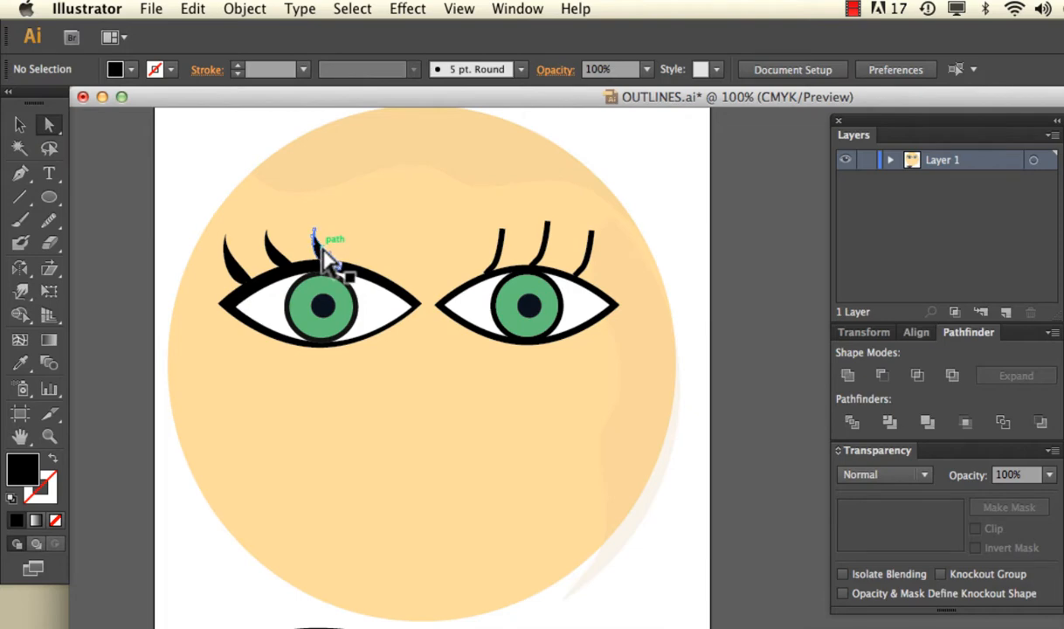
left_click(324, 253)
mouse_move(330, 253)
left_mouse_down()
mouse_move(358, 243)
mouse_move(316, 238)
left_mouse_up()
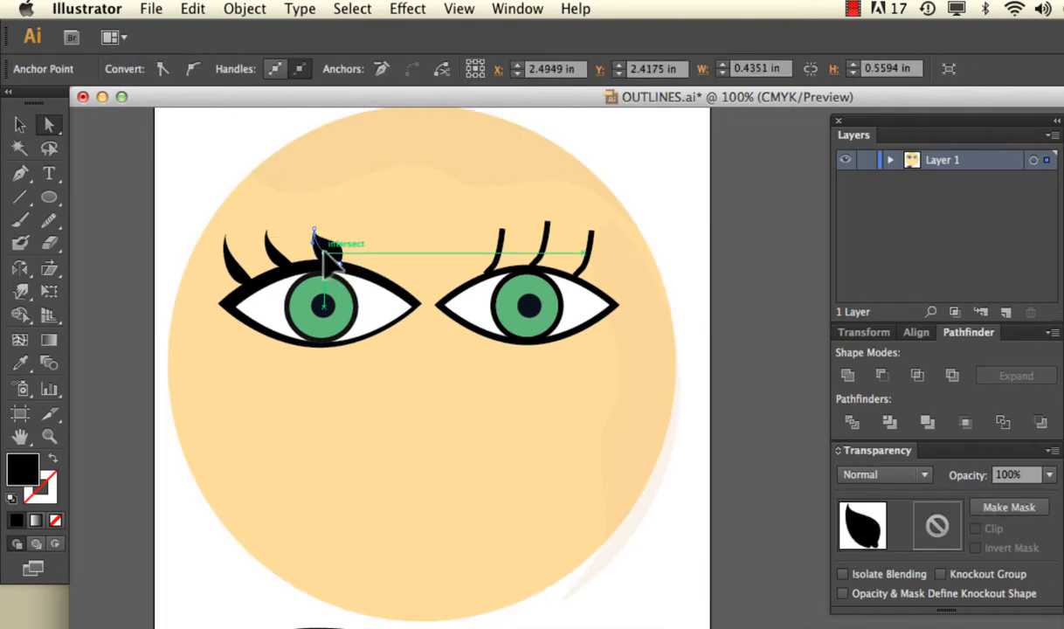
left_click(214, 171)
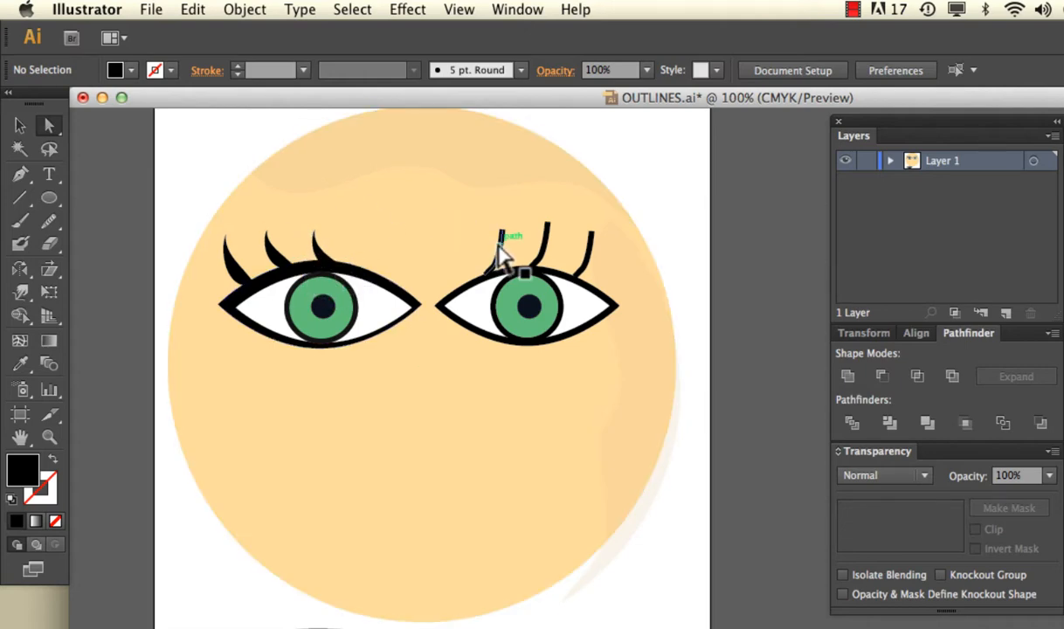
Reshape the right eye's leftmost stroked lash by moving its tip anchor point up and to the right
left_click_drag(499, 247, 518, 219)
left_click(642, 183)
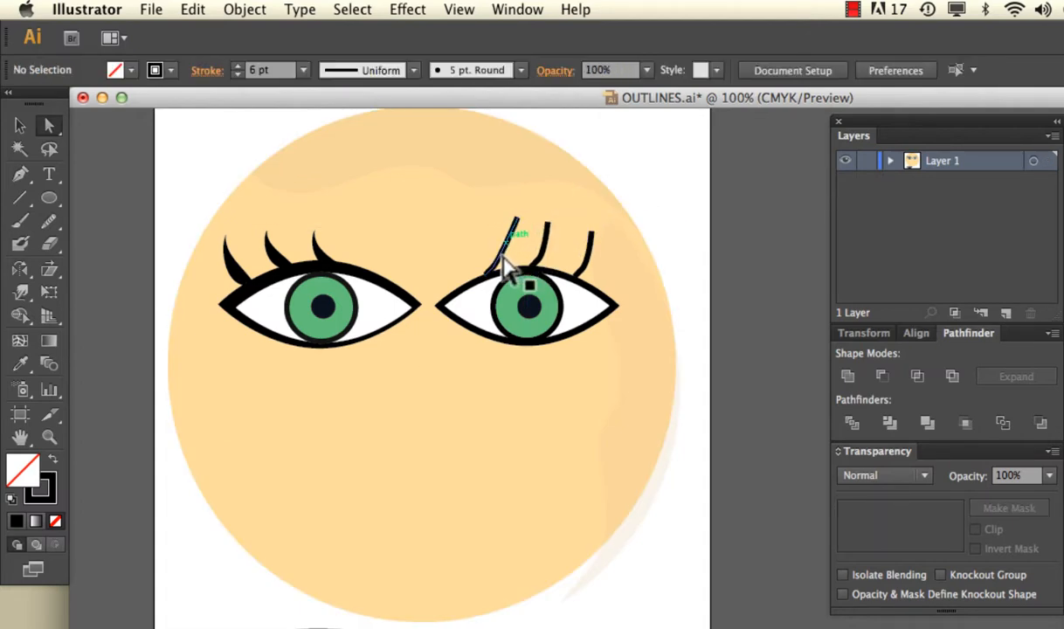
Try the rough charcoal-like brush on the right eye's leftmost lash, and undo the brush change
left_click(509, 247)
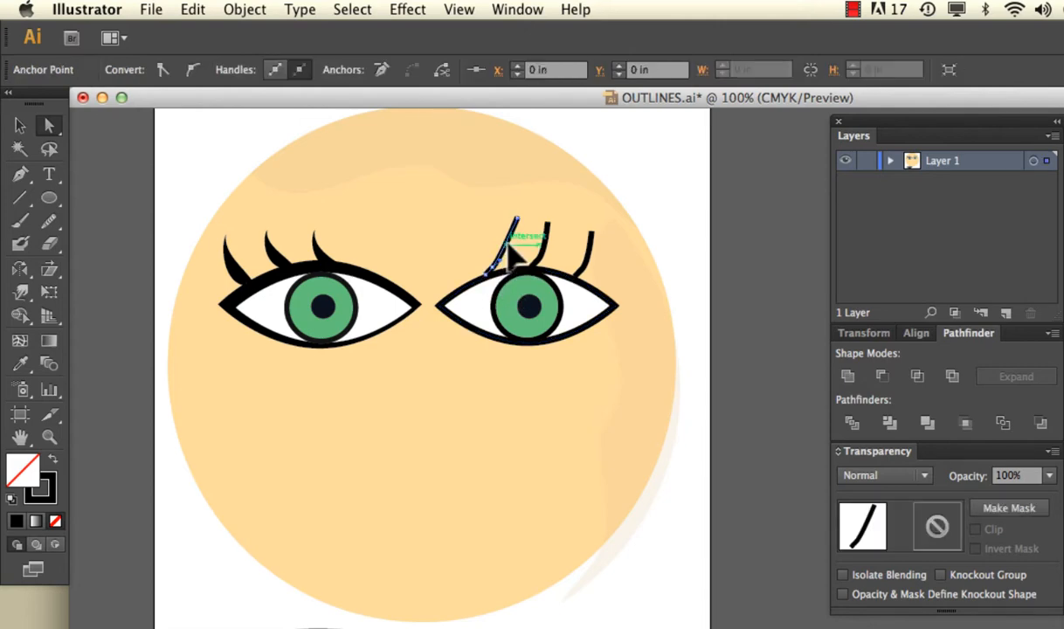
key("v")
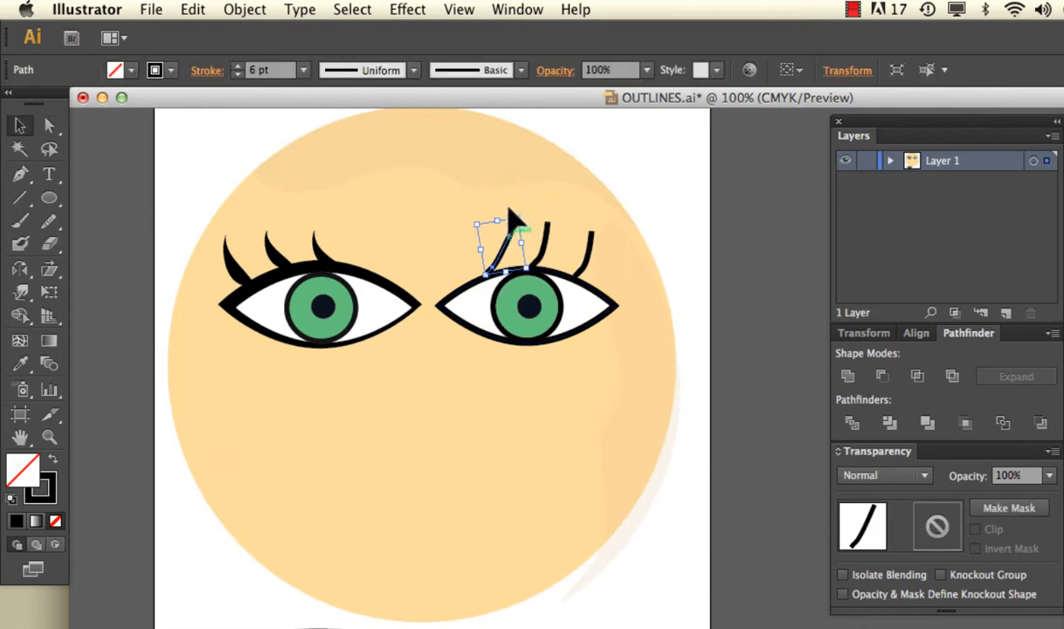
left_click(521, 70)
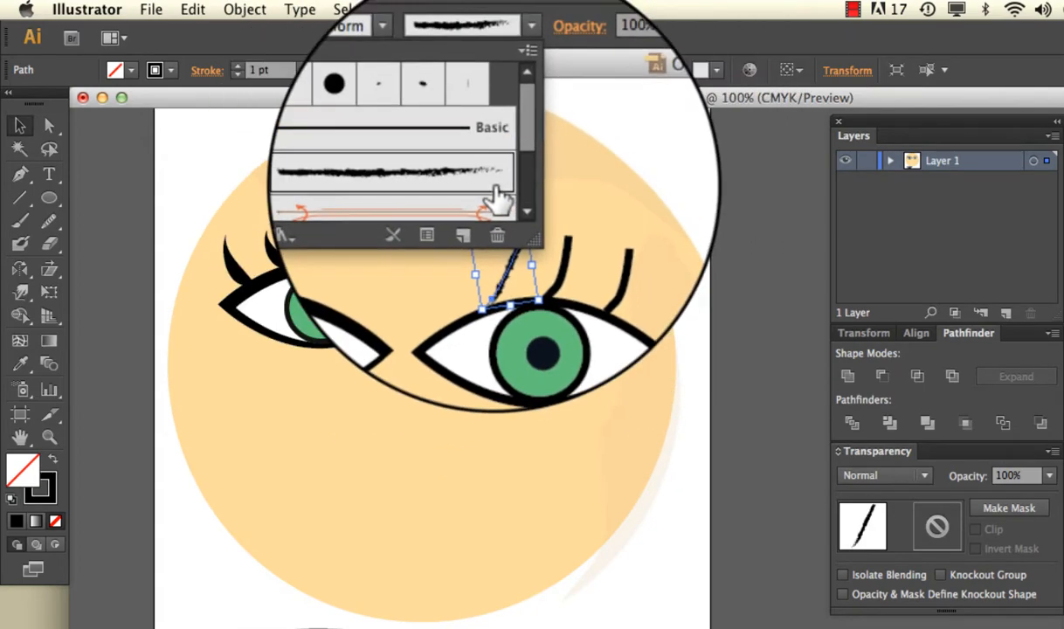
left_click(494, 181)
left_click(567, 232)
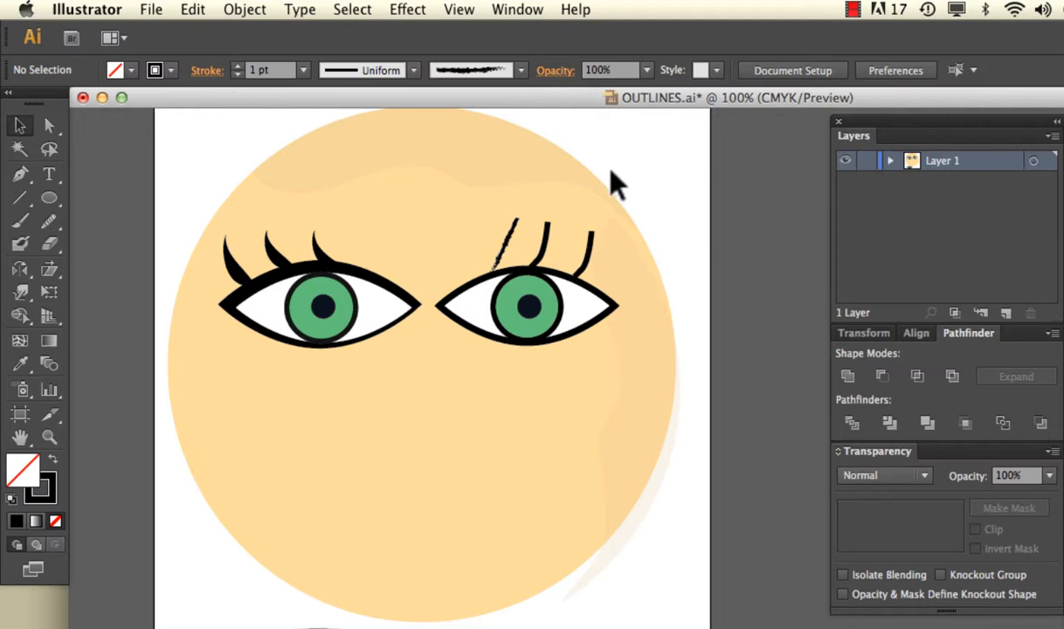
left_click(511, 251)
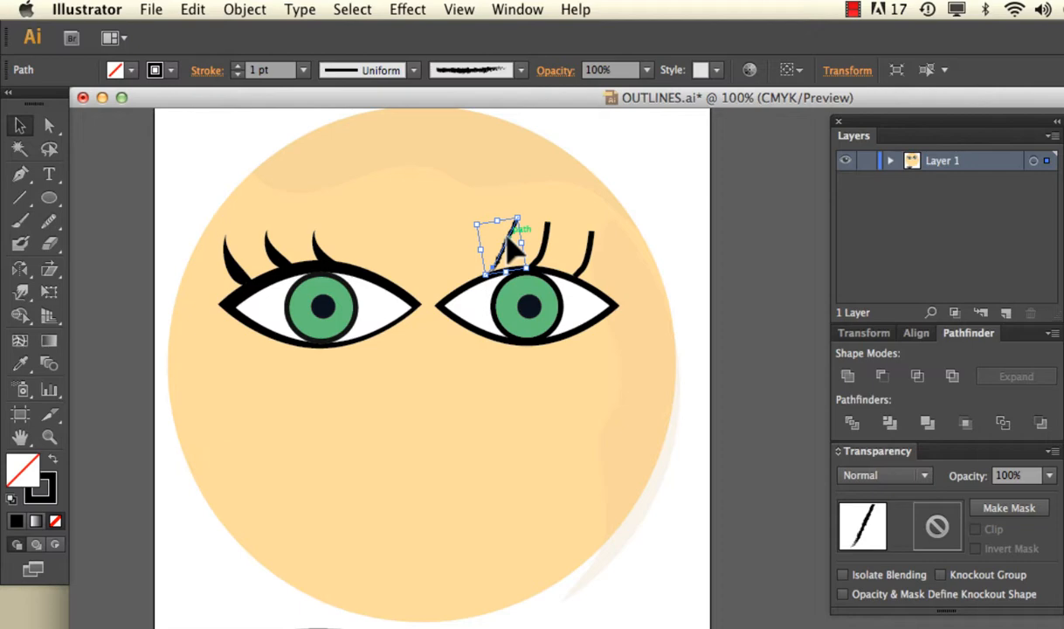
key("super+z")
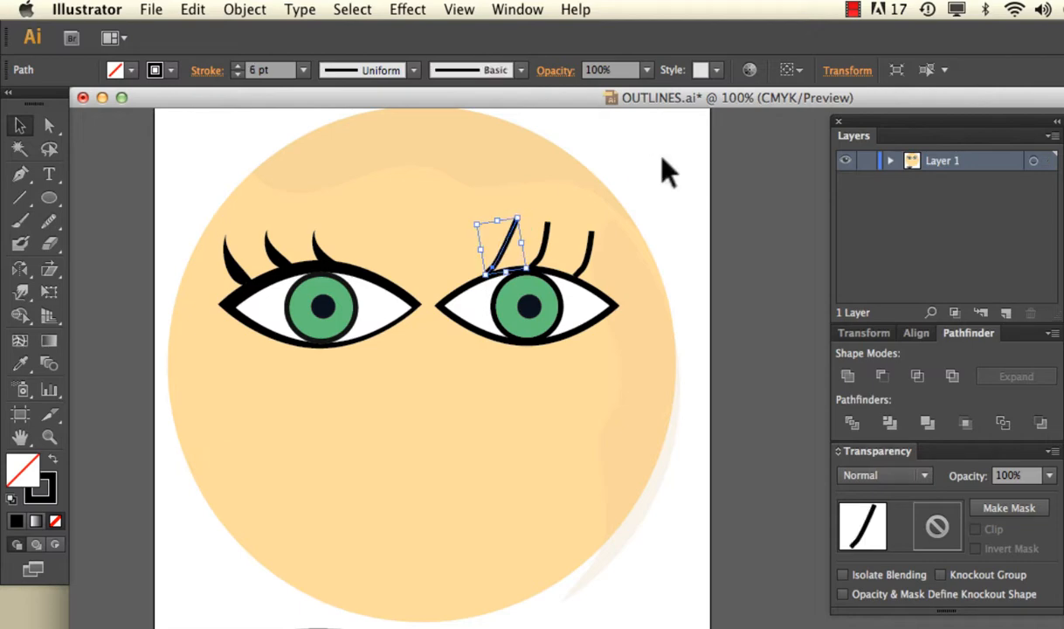
left_click(664, 172)
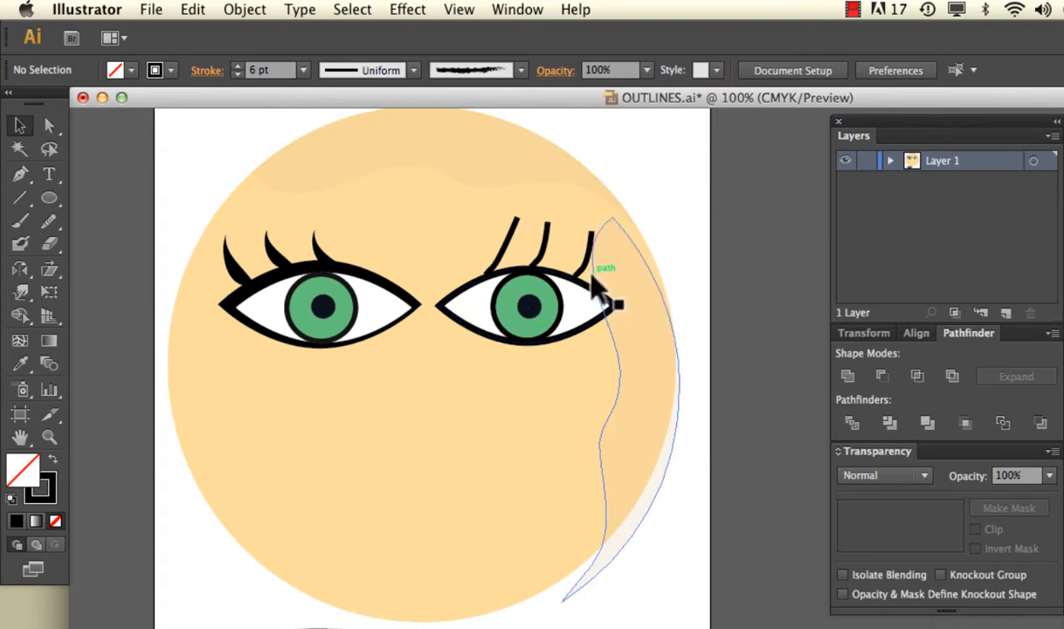
Examine the fill and stroke of the left eye's black outline shape, white shape, green iris and pupil
left_click(319, 273)
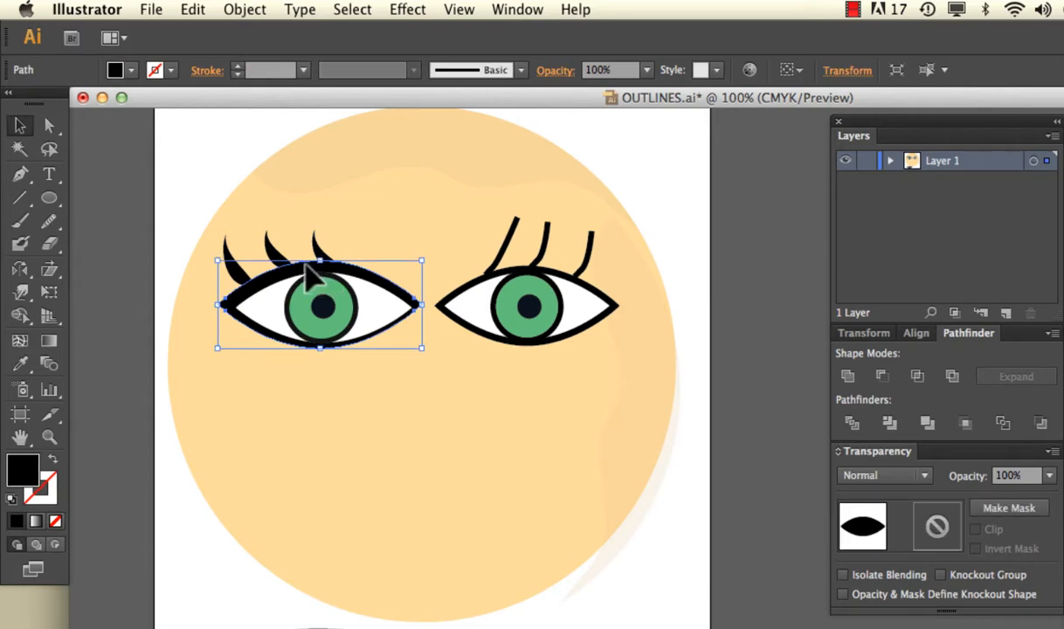
left_click(263, 312)
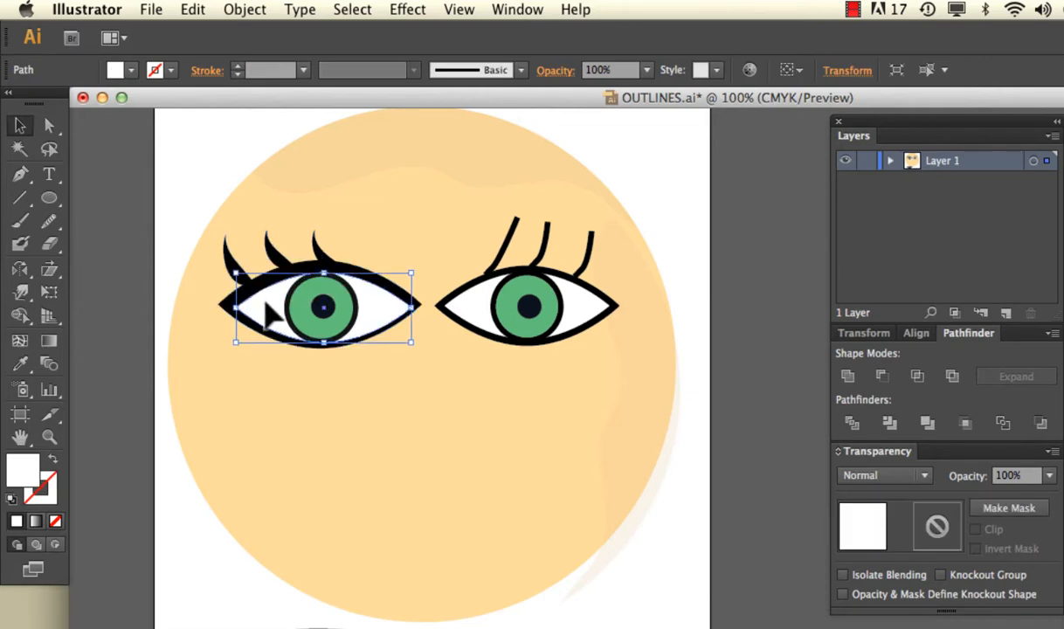
left_click(295, 318)
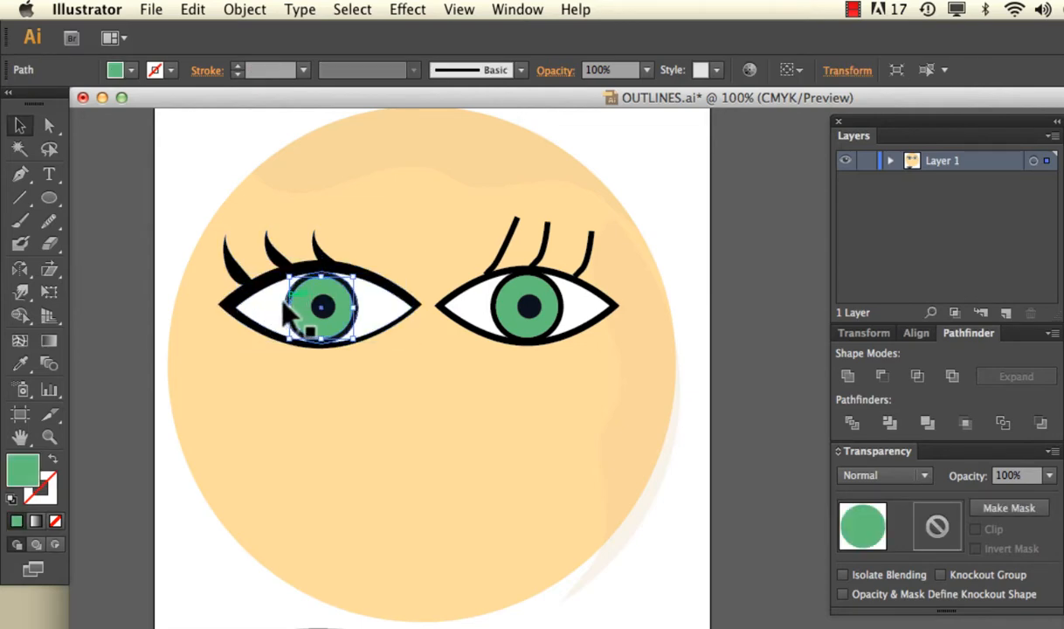
left_click(287, 305)
left_click(292, 308)
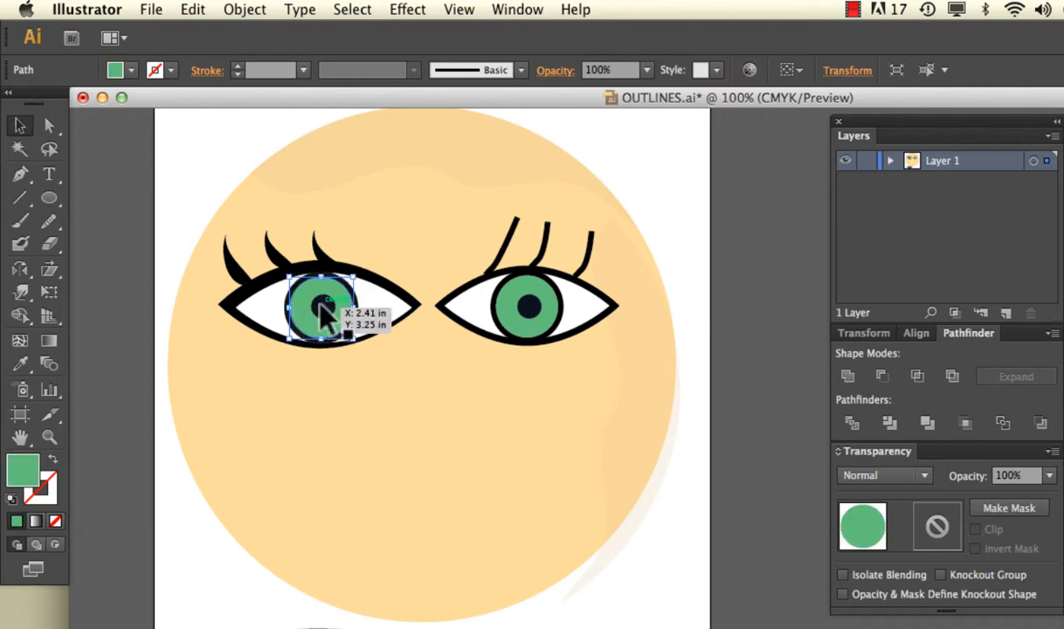
left_click(323, 308)
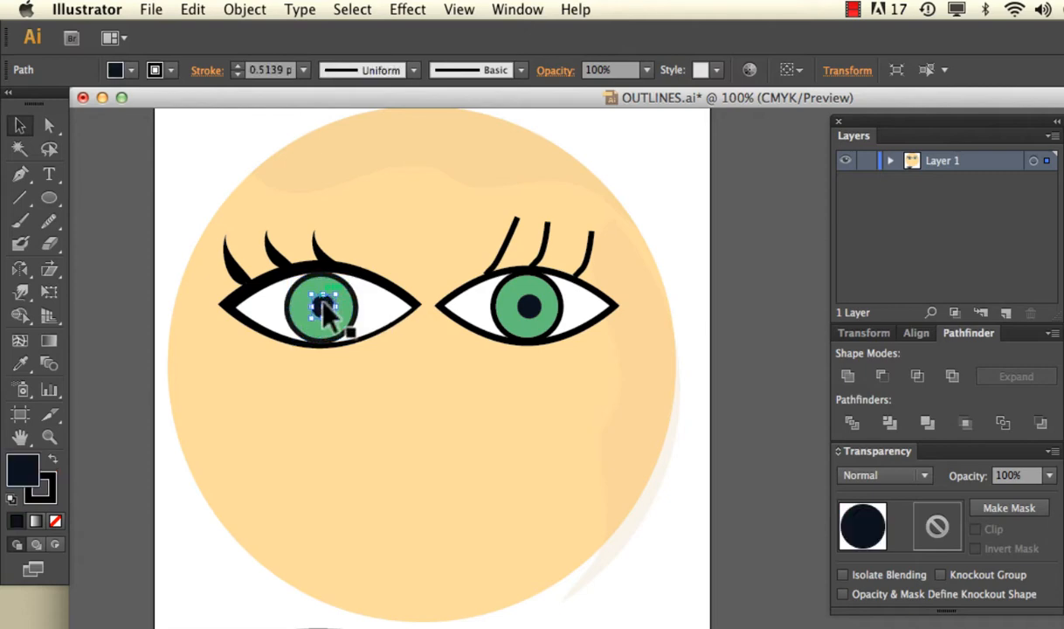
Examine the fill and stroke of the right eye's green iris, eye outline and stroked lashes
left_click(514, 303)
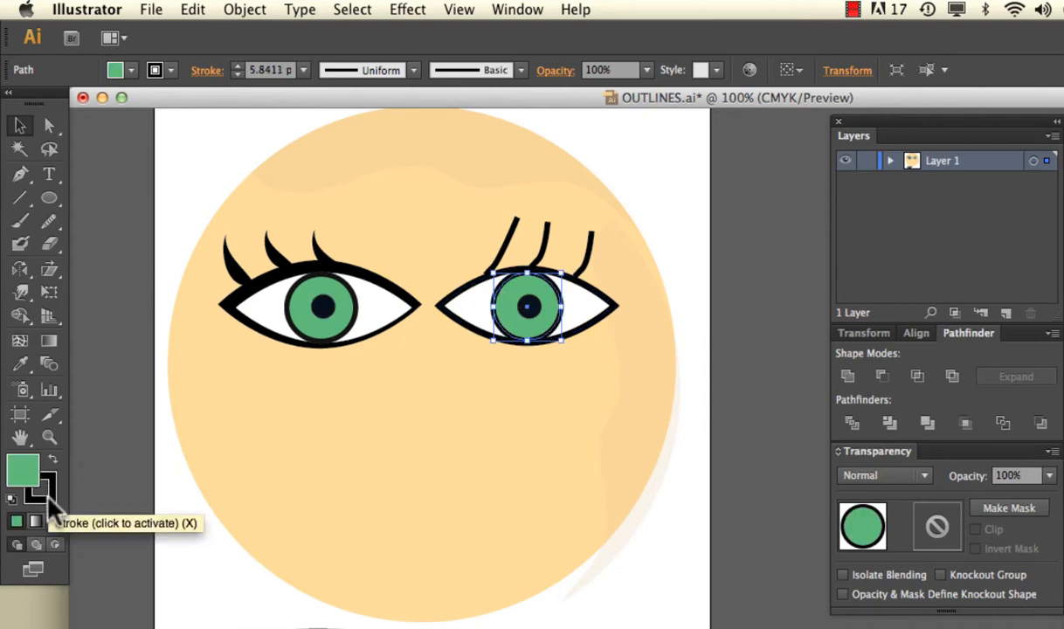
left_click(447, 305)
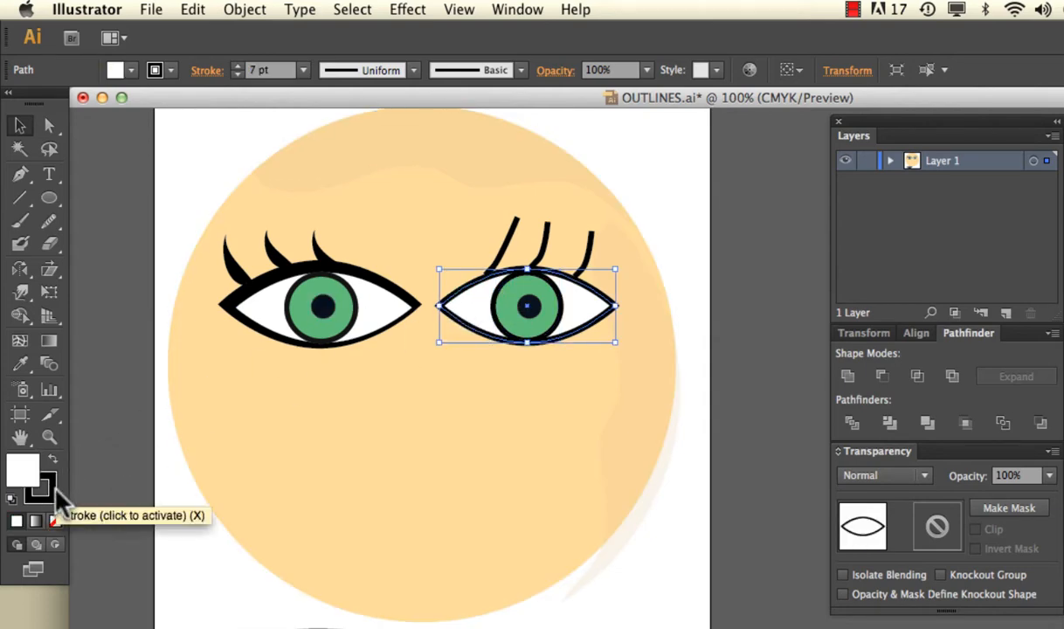
left_click(511, 231)
left_click(548, 246)
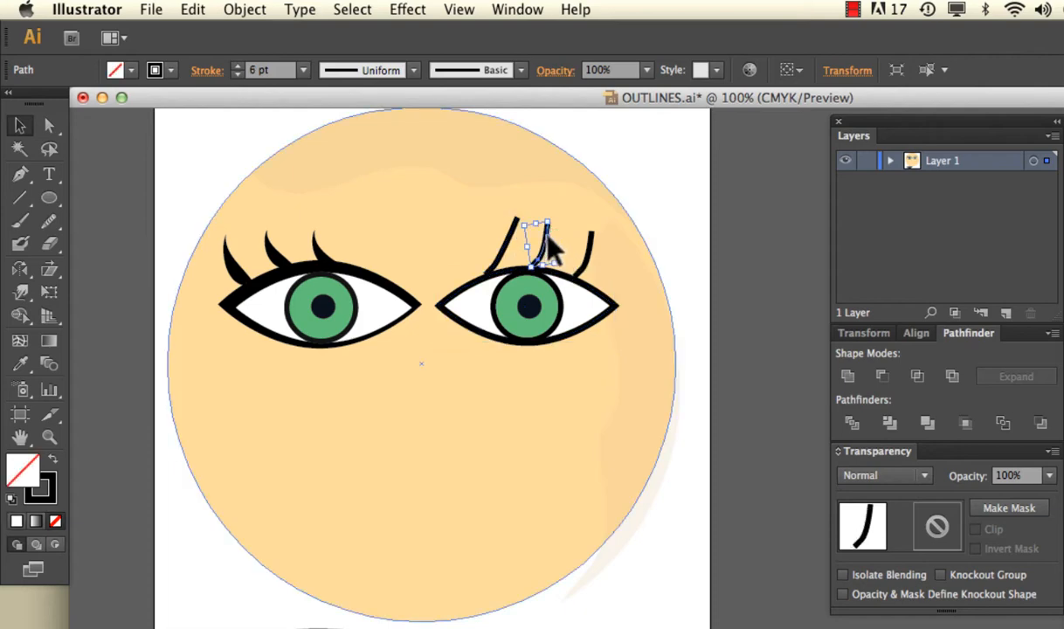
Thicken the right eye's outline by setting the white eye shape's stroke weight to 11 pt
left_click(587, 281)
left_click(594, 303)
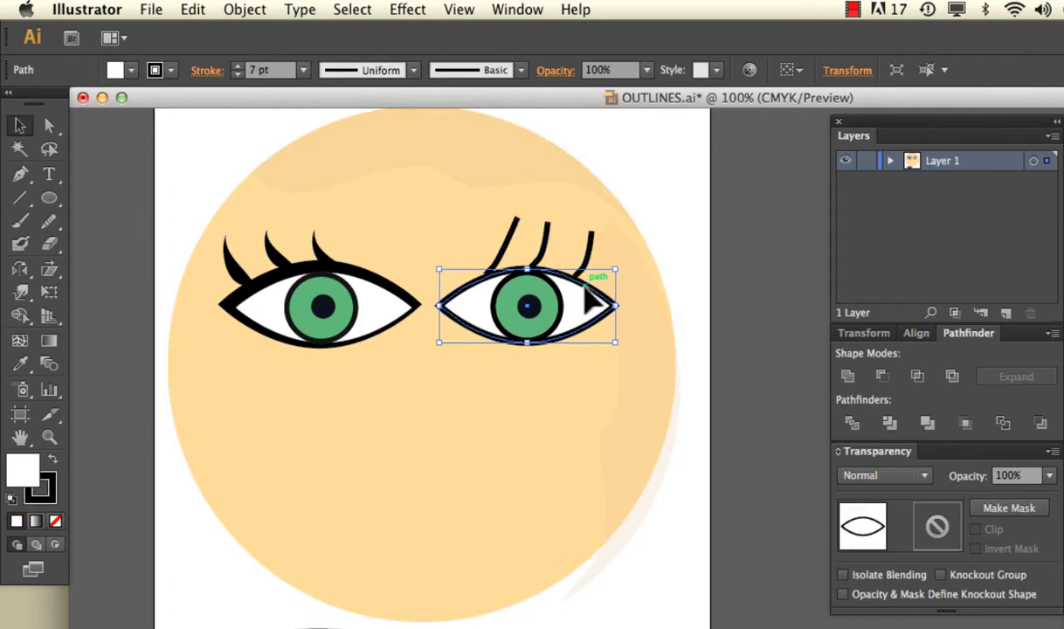
left_click(237, 67)
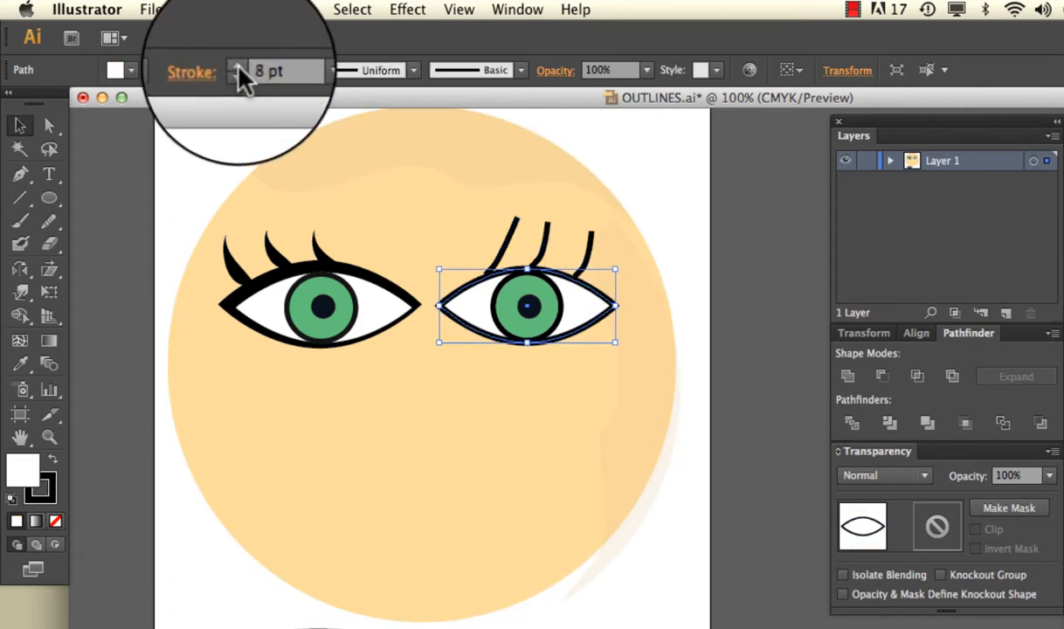
left_click(237, 66)
left_click(237, 67)
left_click(236, 67)
left_click(664, 166)
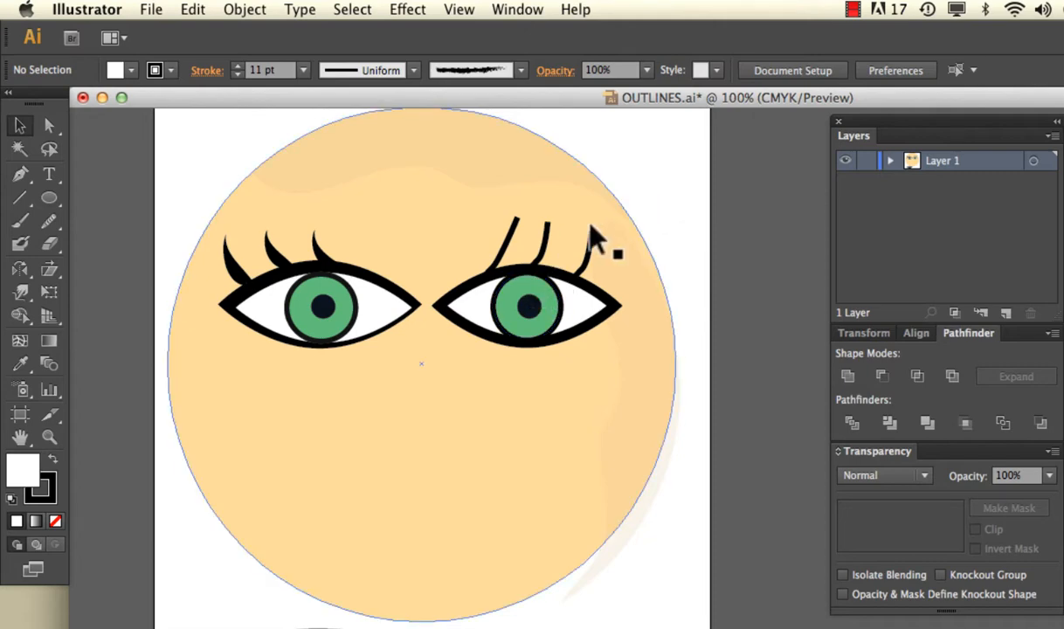
Shift the left eye's green iris and its pupil slightly to the right, off the black circle behind them
left_click(509, 310)
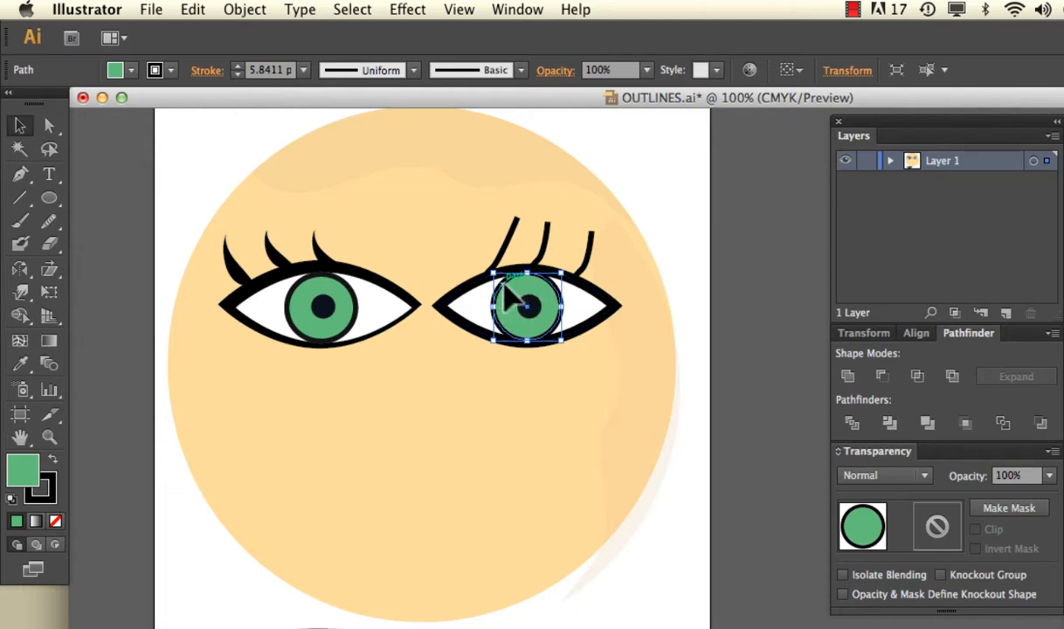
left_click(268, 297)
left_click(302, 310)
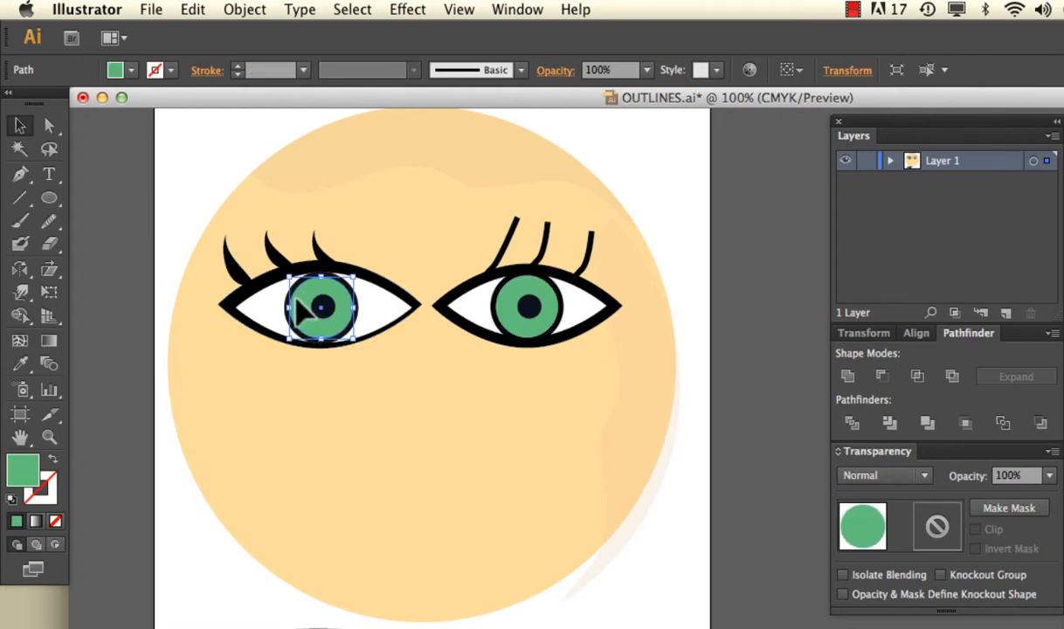
left_click_drag(302, 310, 335, 304)
left_click_drag(324, 304, 336, 303)
left_click(193, 194)
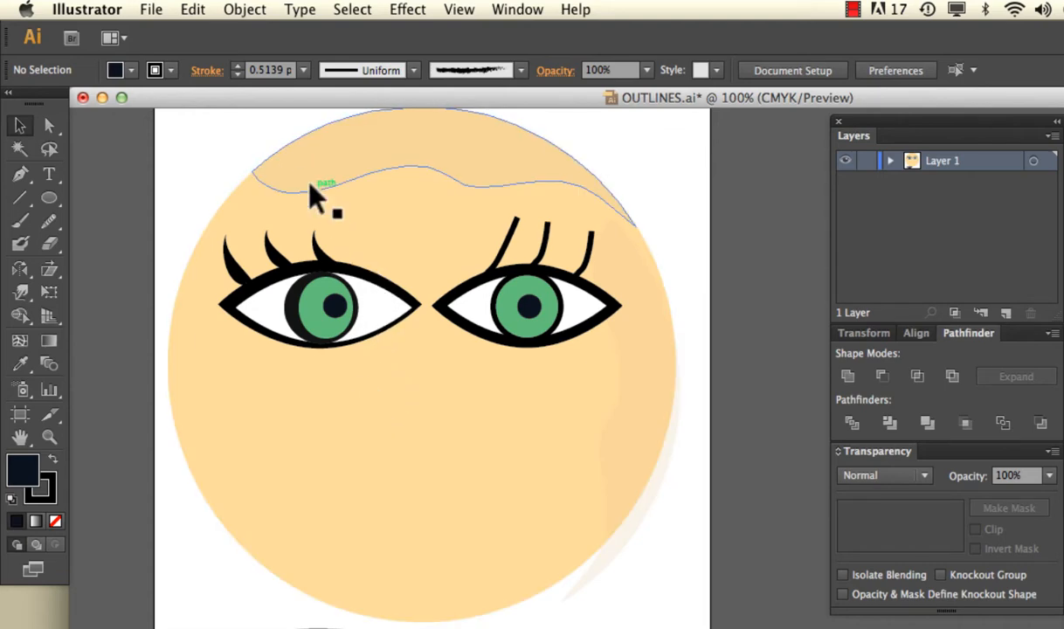
Move the peach face circle and its forehead shading to the right, away from the eyes
left_click(325, 308)
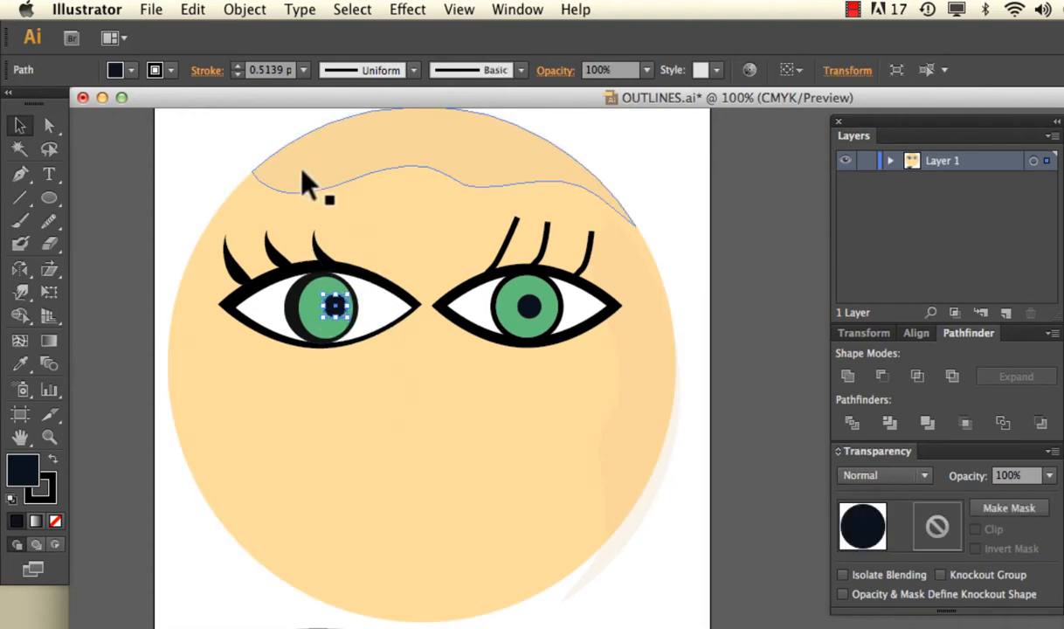
left_click_drag(248, 208, 620, 237)
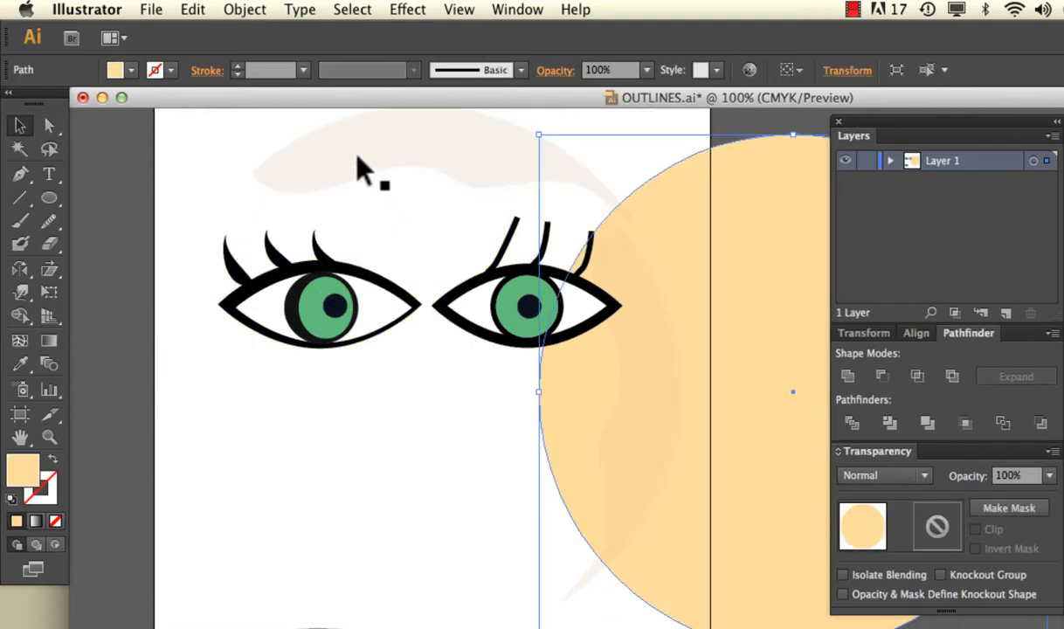
left_click_drag(368, 171, 674, 202)
left_click(594, 399)
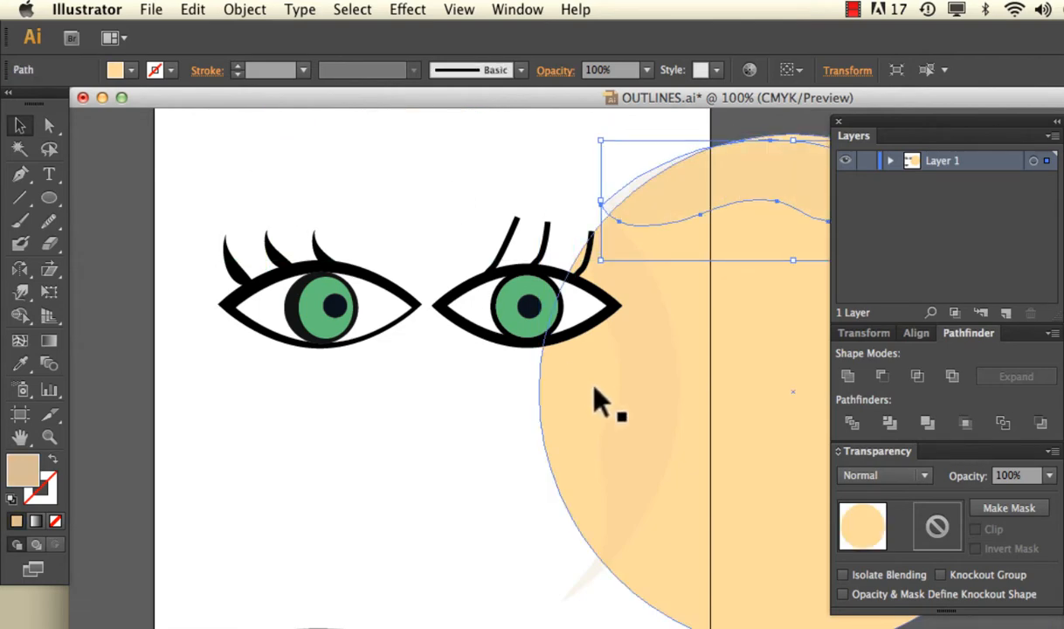
Paint a freehand facial profile line from forehead to chin across the left eye with the Paintbrush, using the peach stroke
left_click(20, 221)
mouse_move(295, 115)
left_mouse_down()
mouse_move(401, 304)
mouse_move(427, 410)
left_mouse_up()
mouse_move(356, 462)
left_mouse_down()
mouse_move(372, 515)
mouse_move(333, 587)
mouse_move(141, 566)
left_mouse_up()
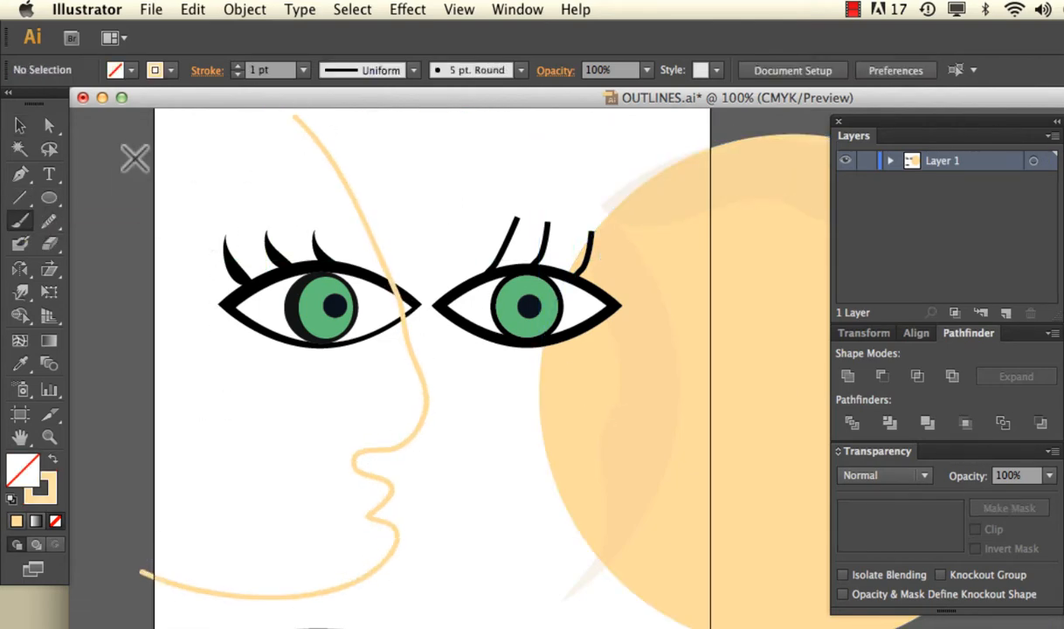
Narrow the left eye's green iris from its left side and pull in the right corner of its black outline shape
left_click(20, 125)
left_click(404, 319)
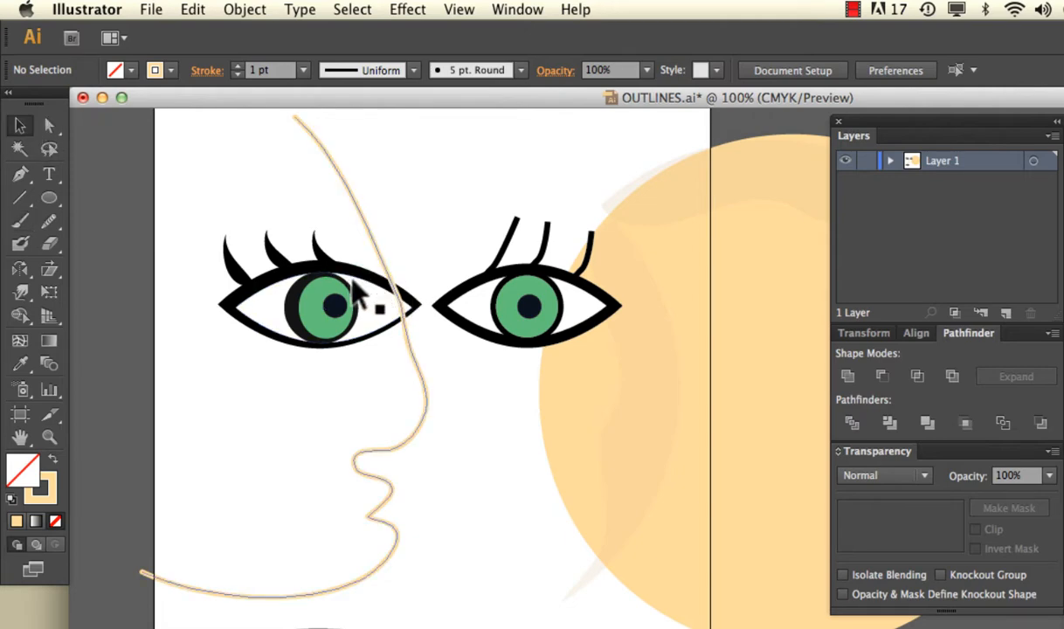
left_click(345, 308)
mouse_move(292, 308)
left_mouse_down()
mouse_move(280, 305)
mouse_move(311, 310)
left_mouse_up()
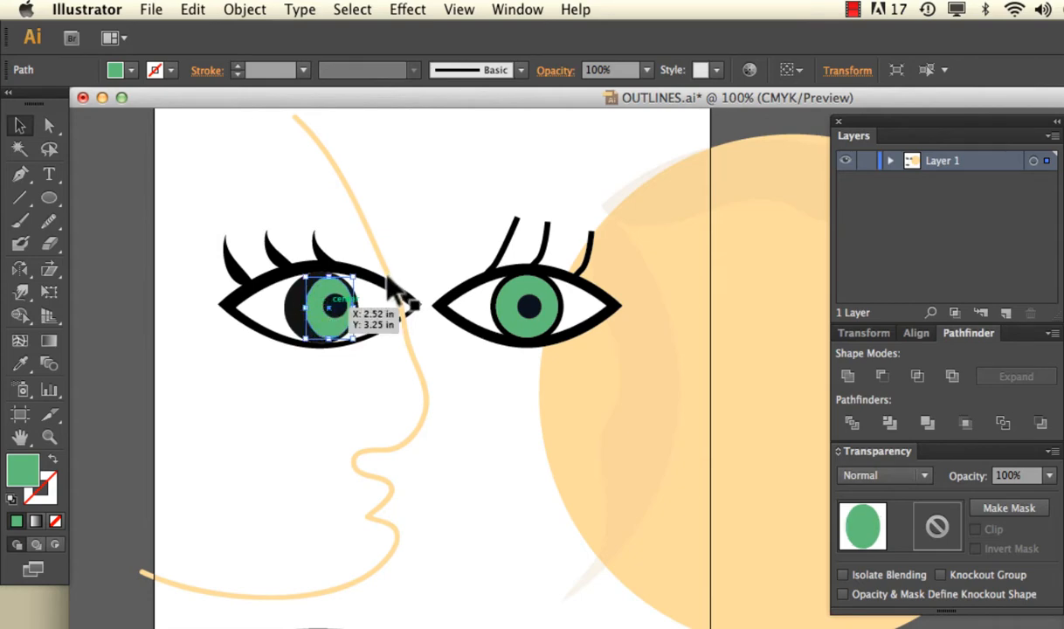
left_click(409, 300)
mouse_move(417, 307)
left_mouse_down()
mouse_move(429, 306)
mouse_move(406, 304)
left_mouse_up()
left_click(400, 239)
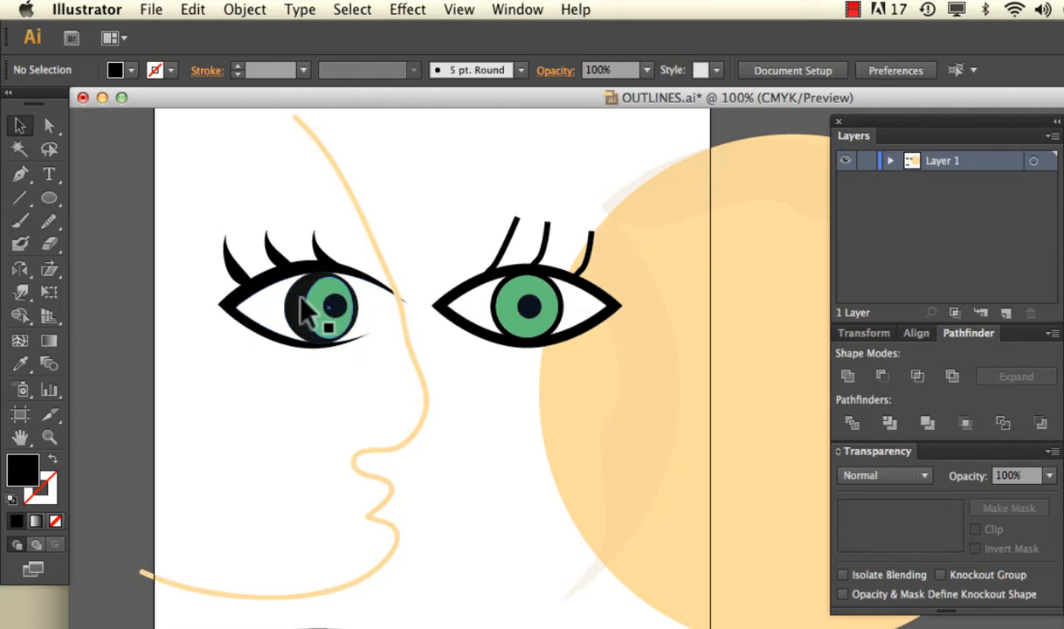
Set the stroke weight of the right eye's green iris to 11 pt
left_click(557, 304)
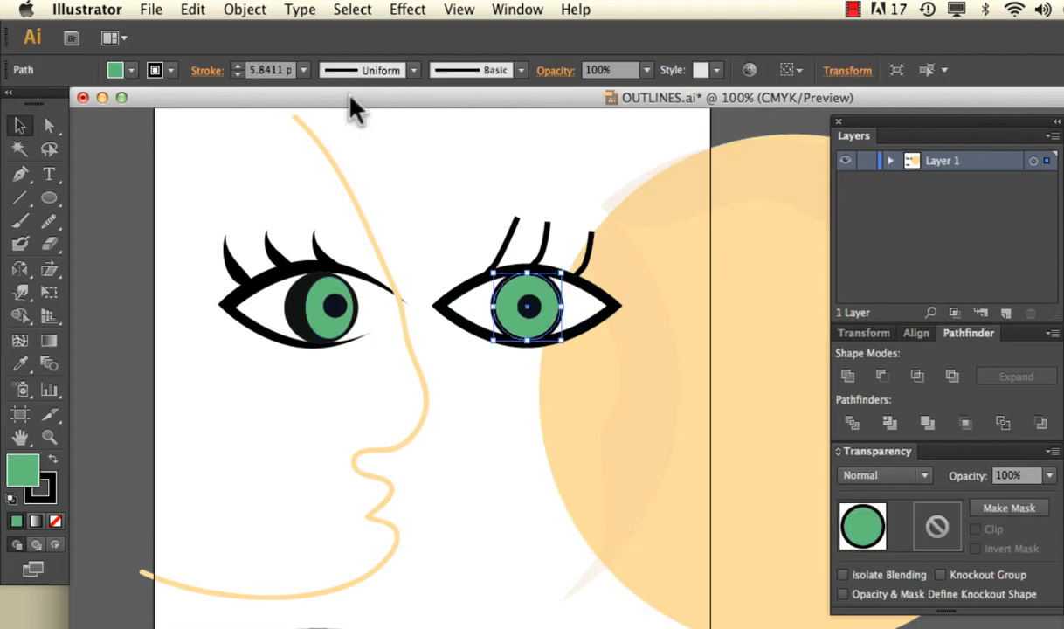
left_click(240, 65)
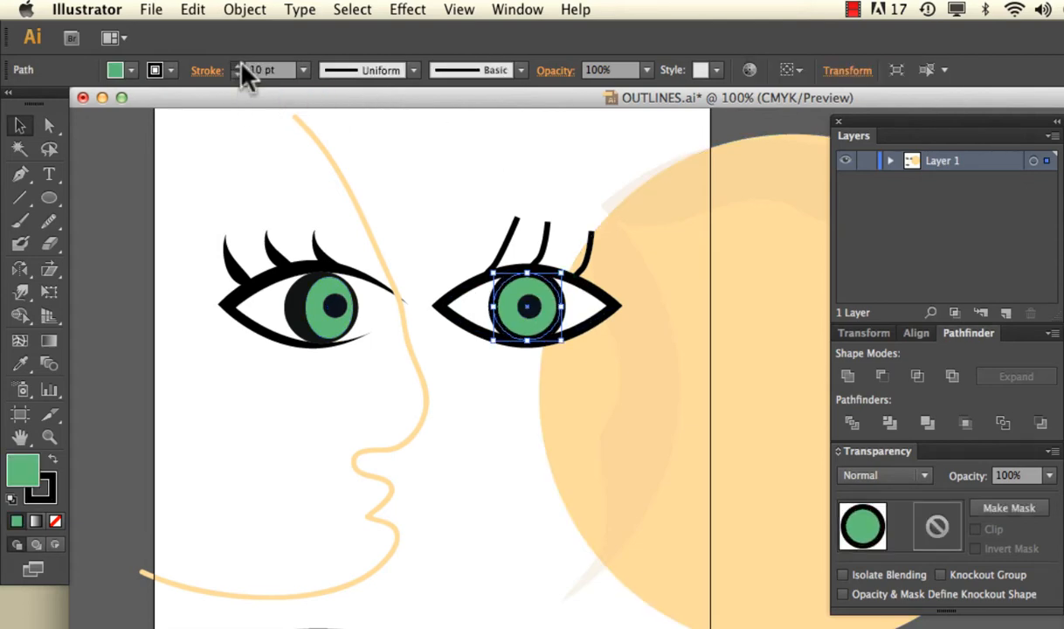
left_click(240, 65)
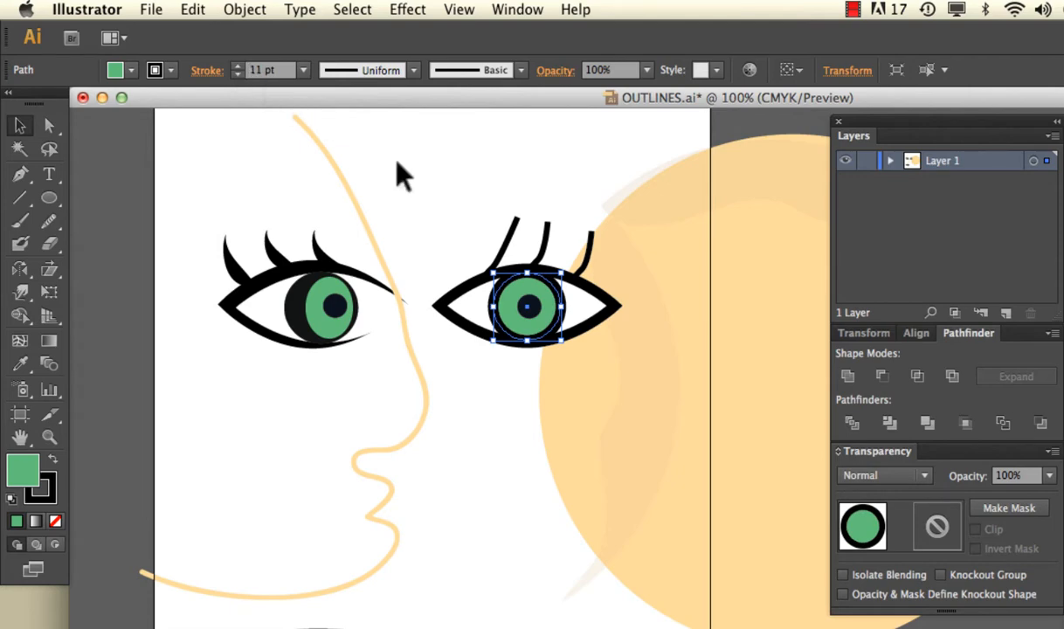
left_click(443, 181)
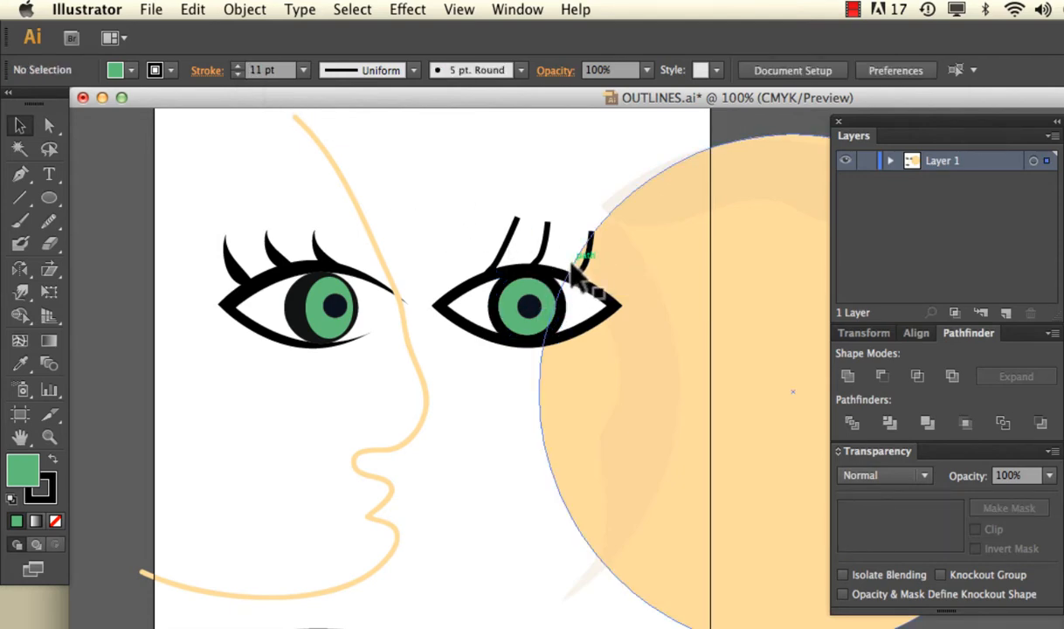
Undo the recent edits back to before the left eye's iris and pupil were shifted
key("ctrl+z")
key("ctrl+z")
key("ctrl+z")
key("ctrl+z")
key("ctrl+z")
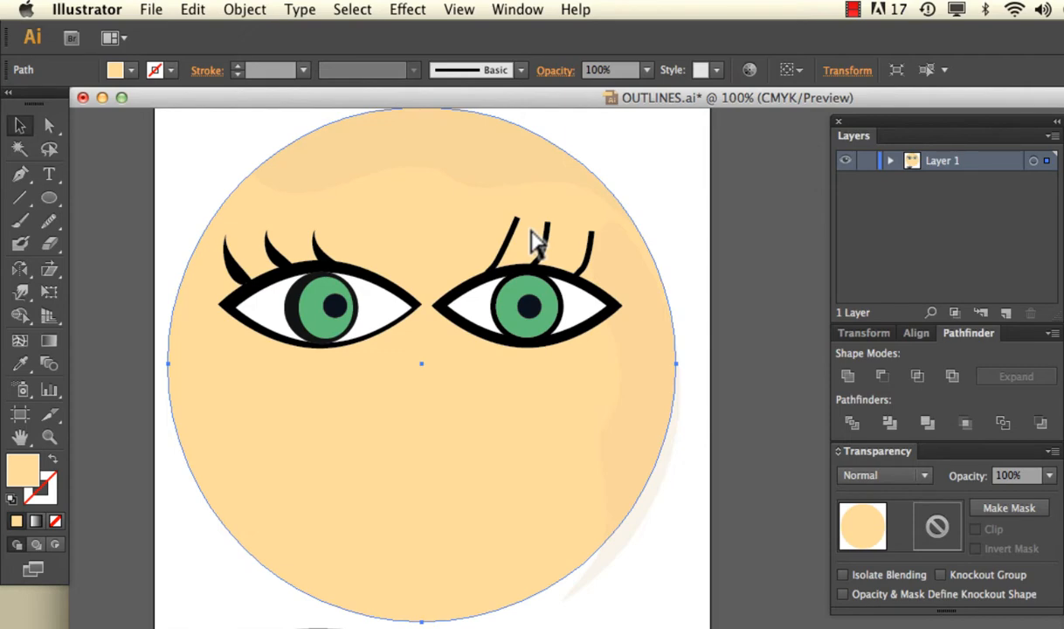
key("ctrl+z")
key("ctrl+z")
key("ctrl+z")
key("ctrl+z")
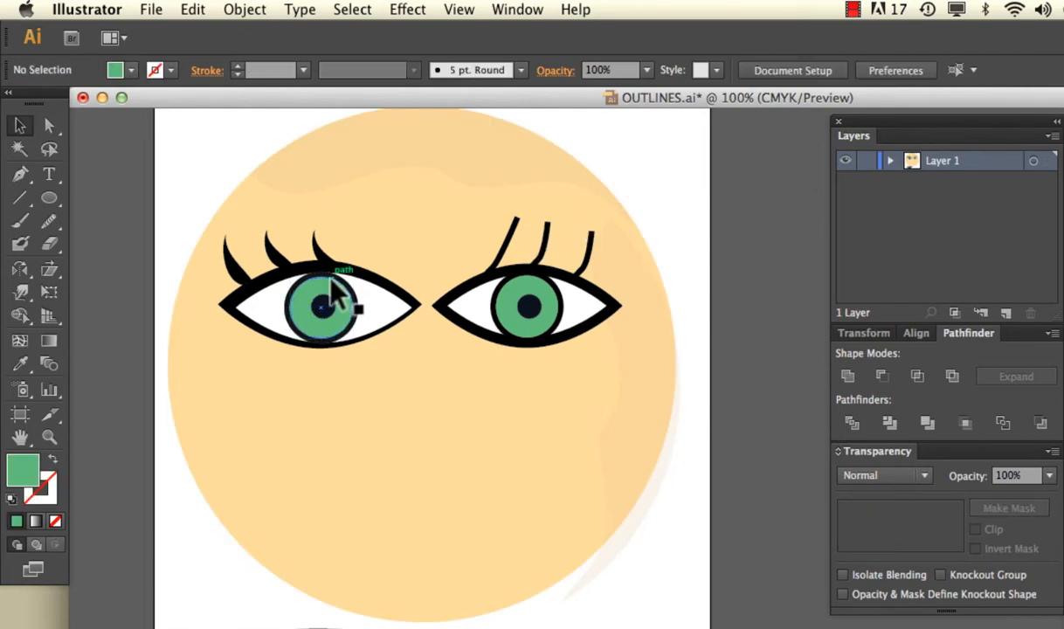
Remove the black stroke from the right eye's green iris
left_click(337, 295)
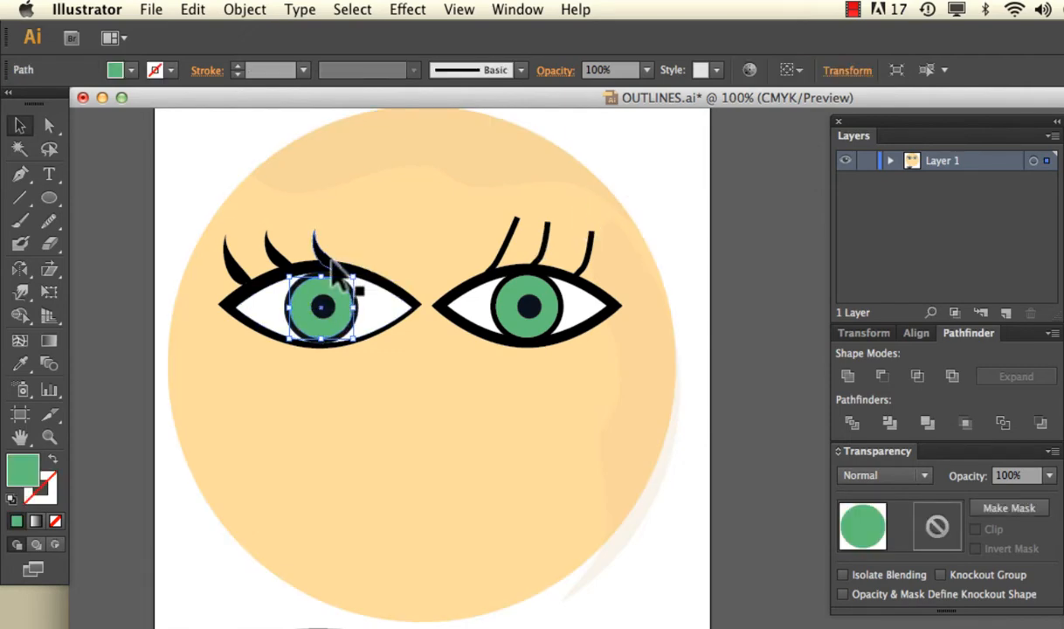
left_click(505, 326)
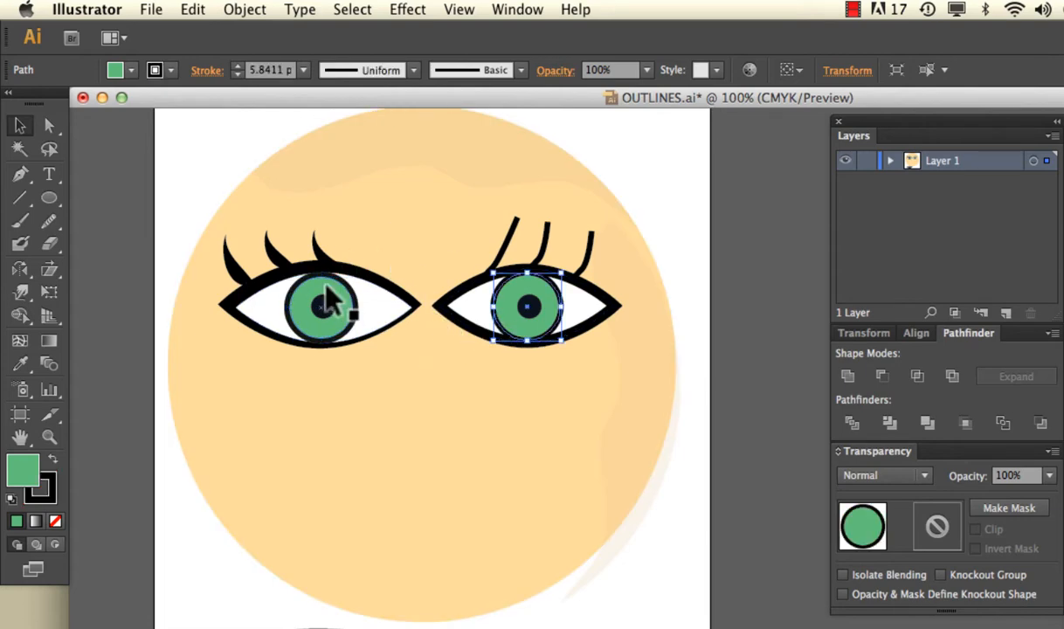
left_click(55, 490)
left_click(55, 520)
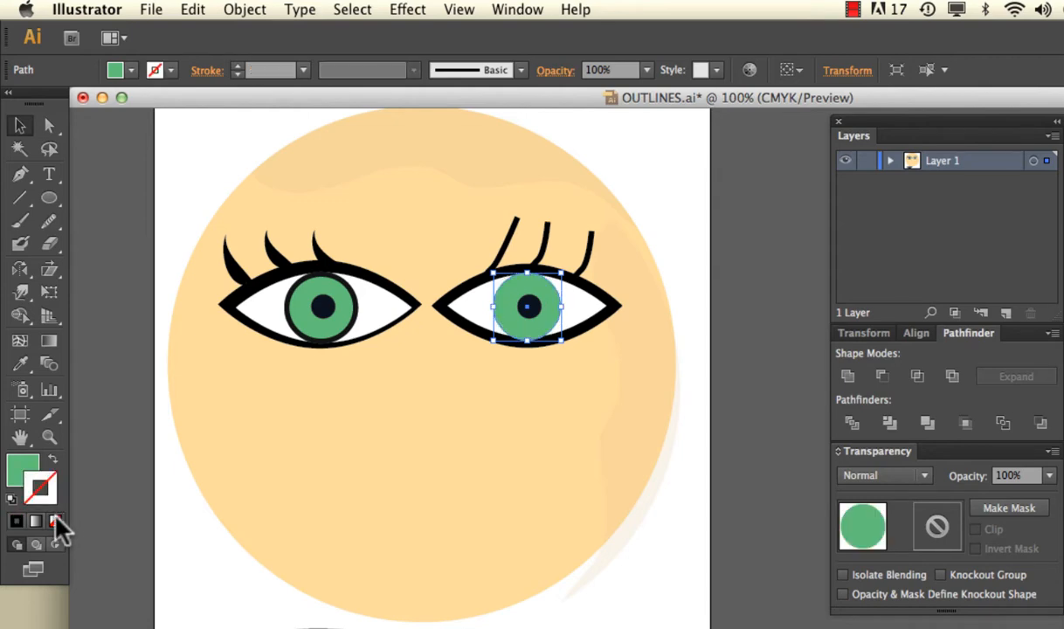
left_click(157, 354)
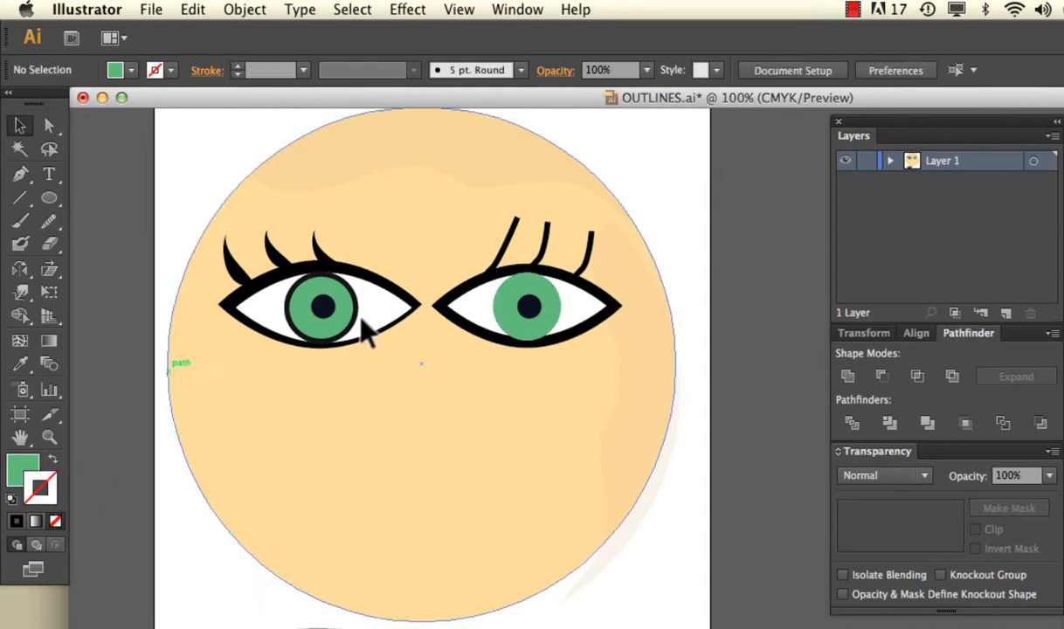
Start Offset Path on the right eye's green iris and preview the 0.08 in offset
left_click(539, 295)
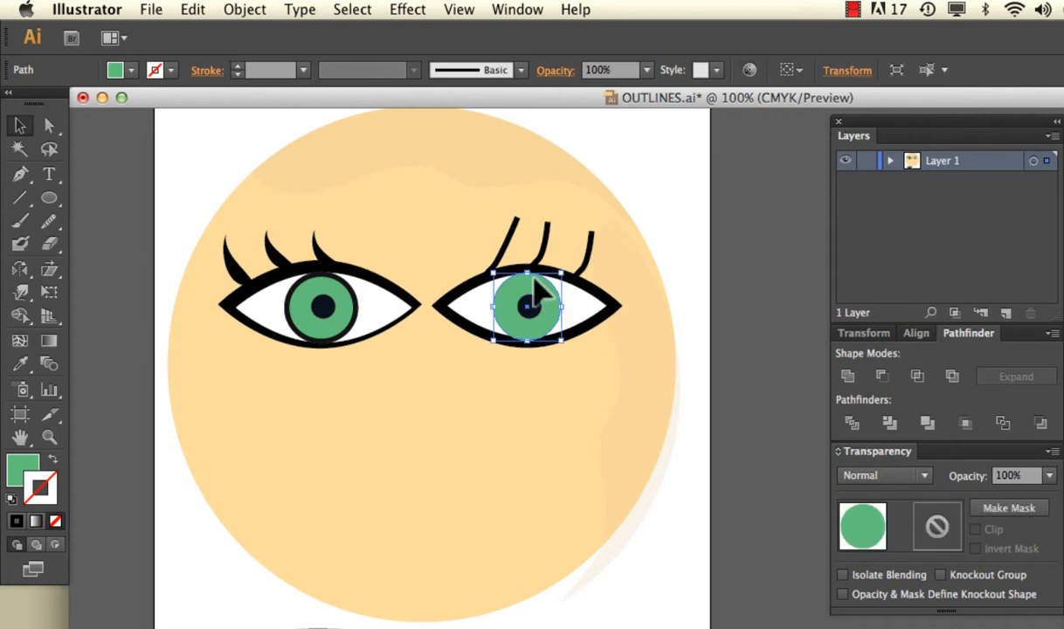
left_click(245, 10)
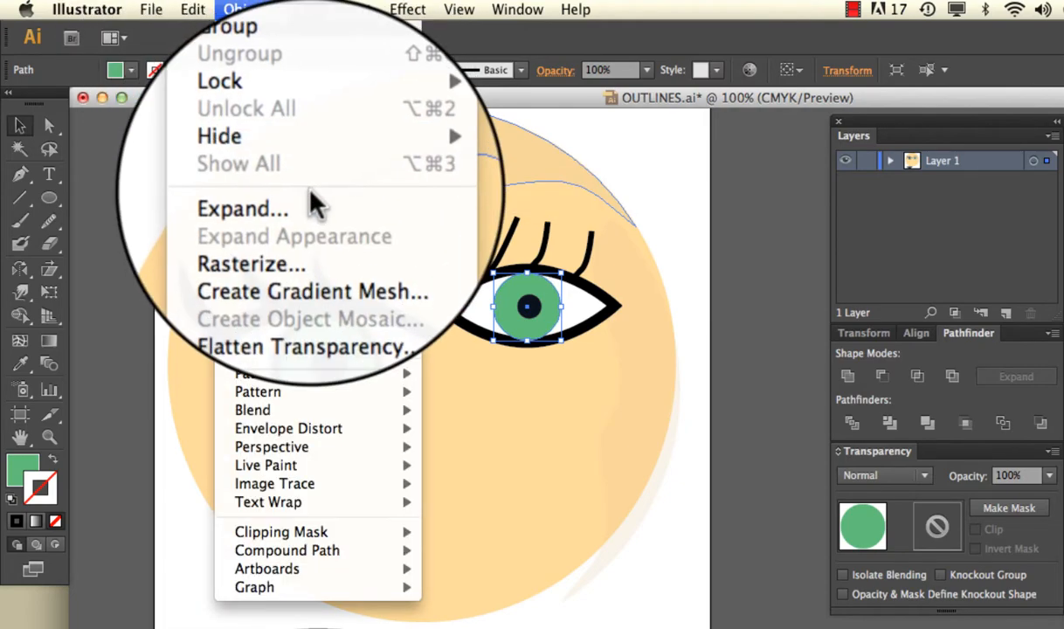
mouse_move(307, 374)
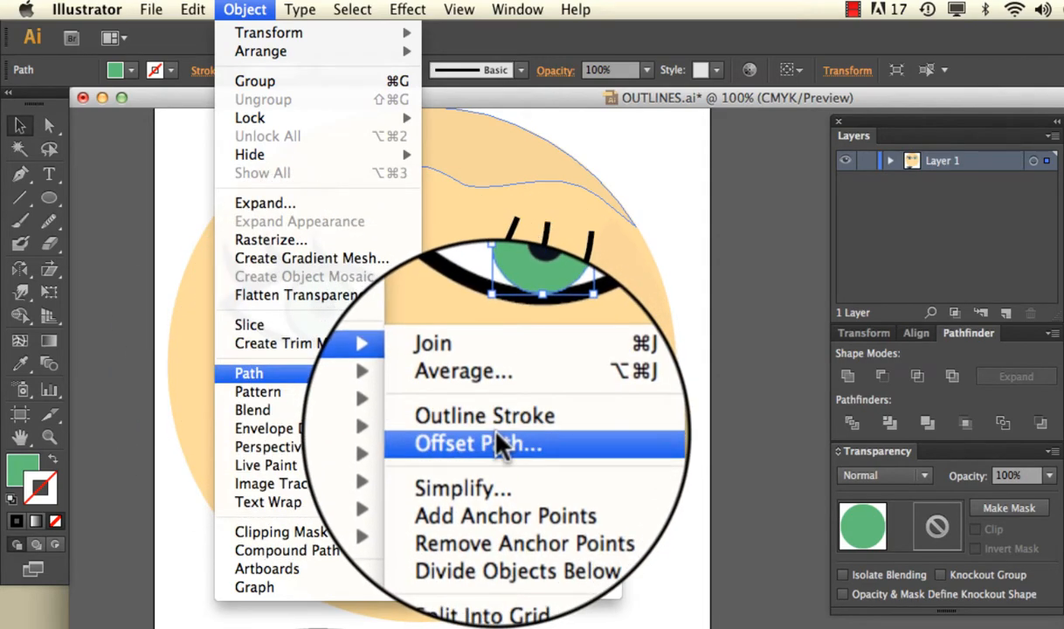
left_click(499, 444)
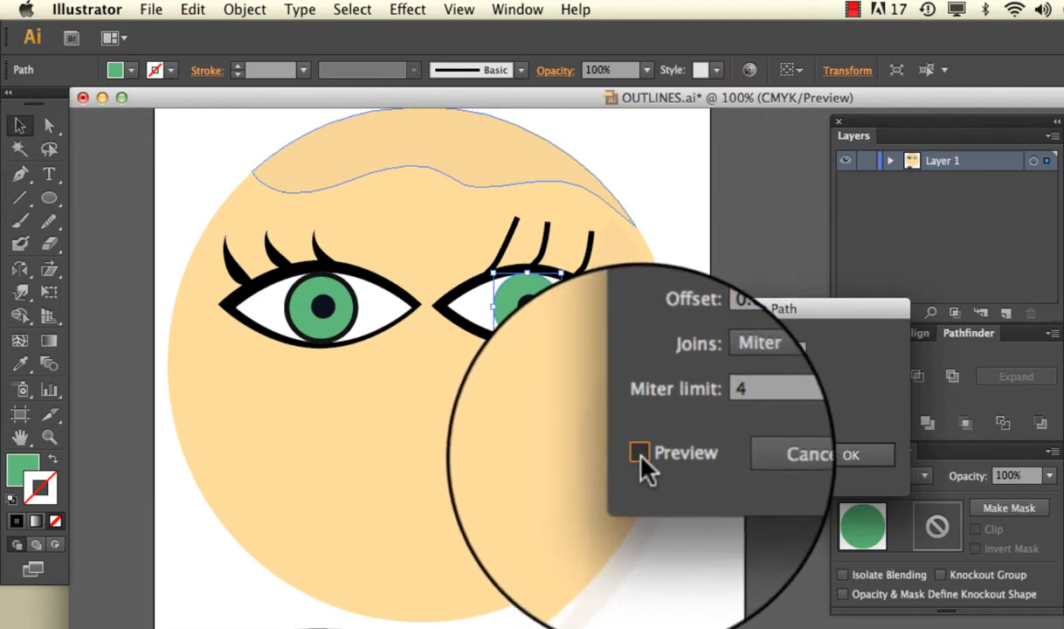
left_click(641, 456)
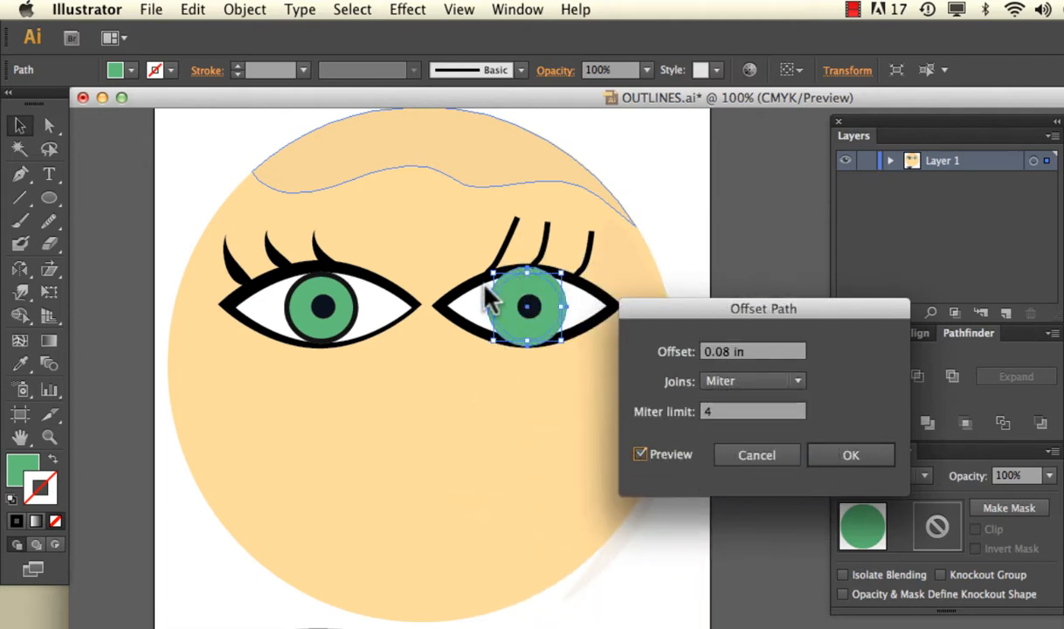
left_click(640, 453)
left_click(640, 454)
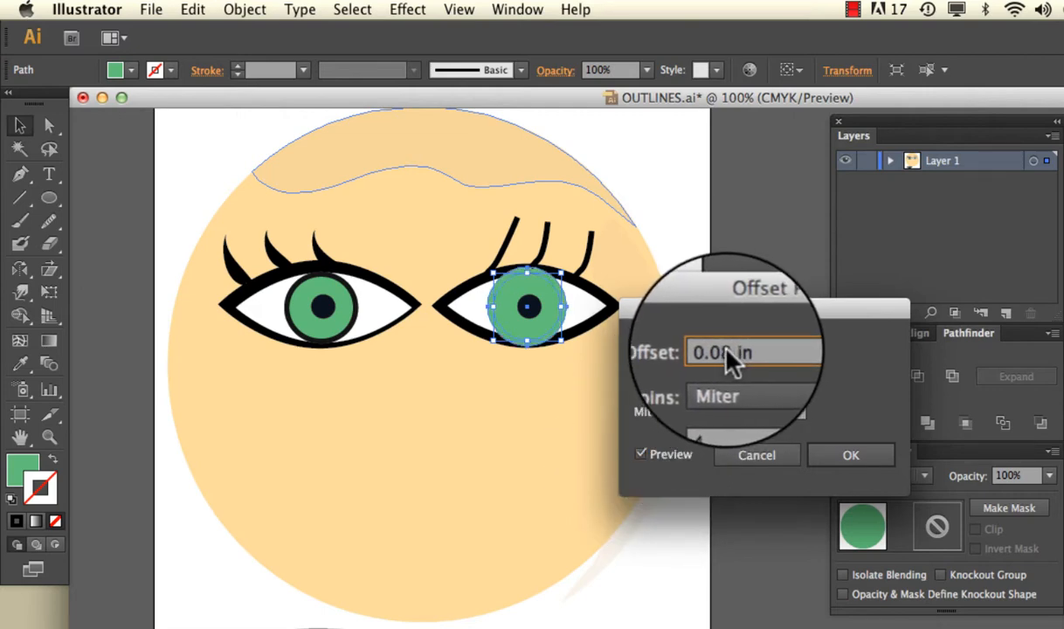
Compare a 0.2 in offset, and create the right iris's offset circle at 0.08 in
left_click_drag(727, 353, 716, 353)
type("2")
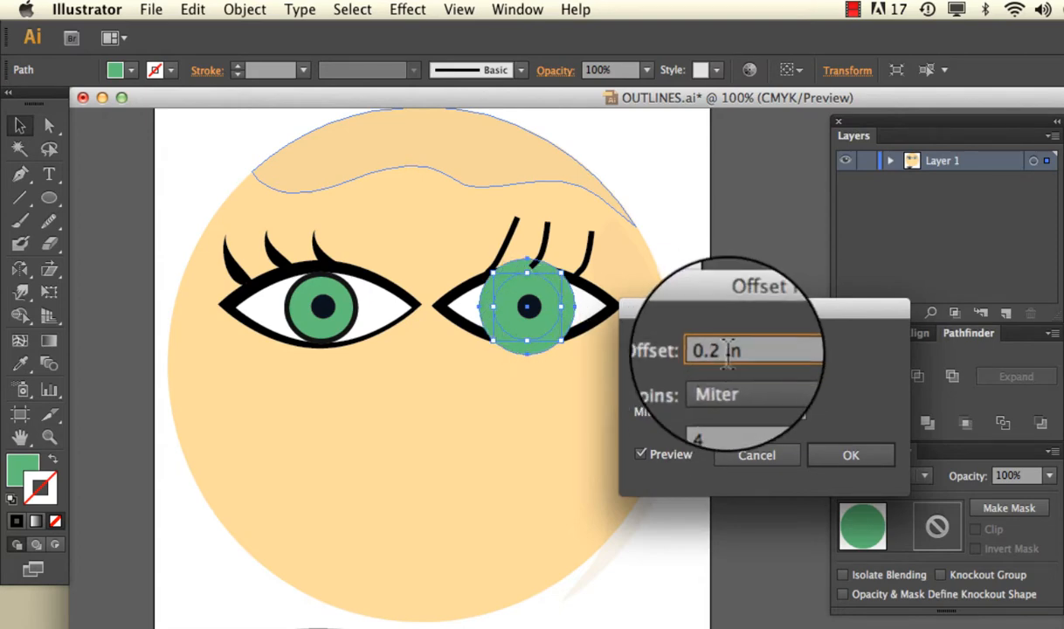
key("BackSpace")
type("8")
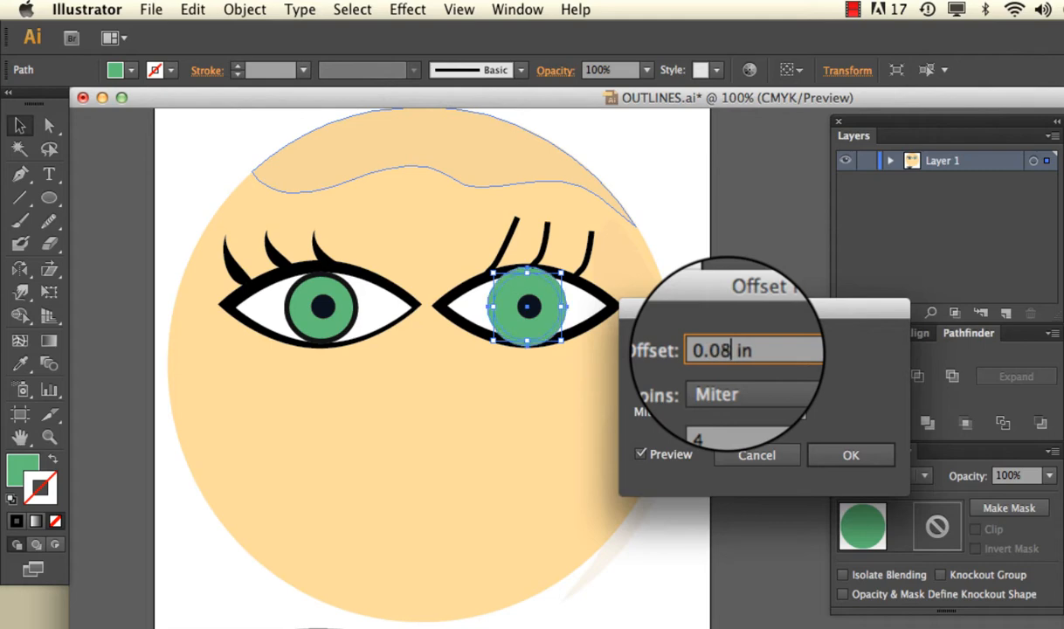
left_click(840, 463)
left_click(694, 332)
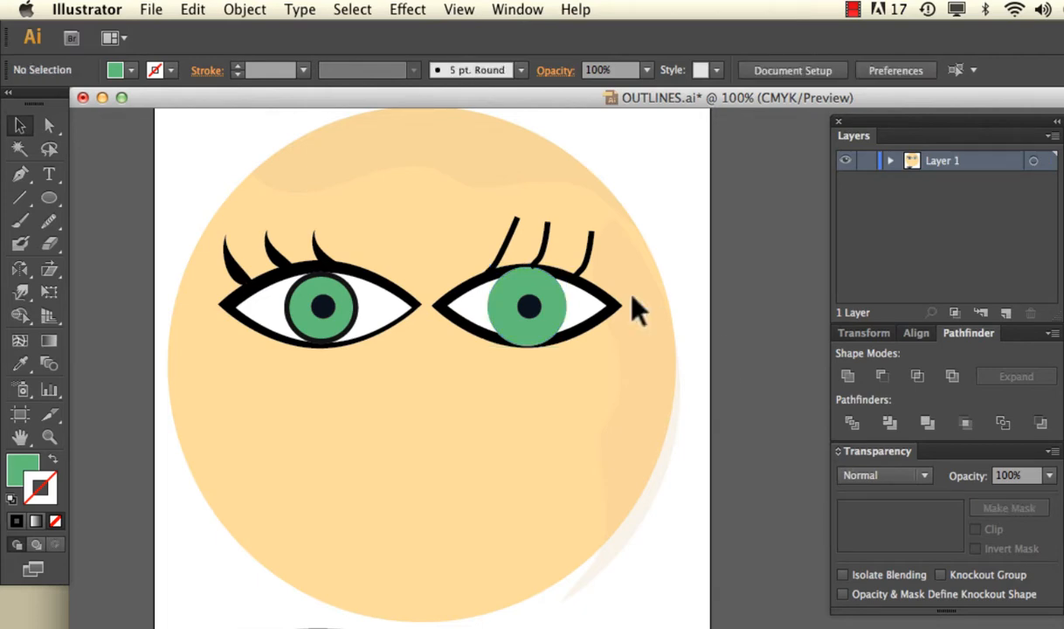
Fill the larger offset circle behind the right eye's iris with black and shift it slightly sideways
left_click(542, 296)
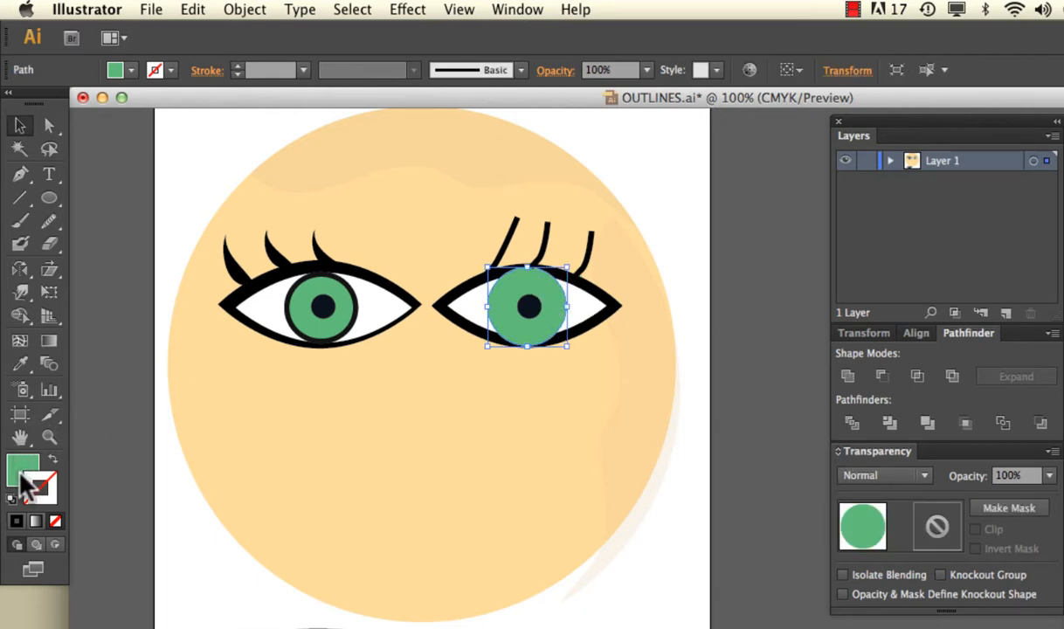
double_click(23, 474)
mouse_move(503, 441)
left_mouse_down()
mouse_move(468, 498)
mouse_move(476, 530)
left_mouse_up()
left_click(865, 306)
left_click(816, 289)
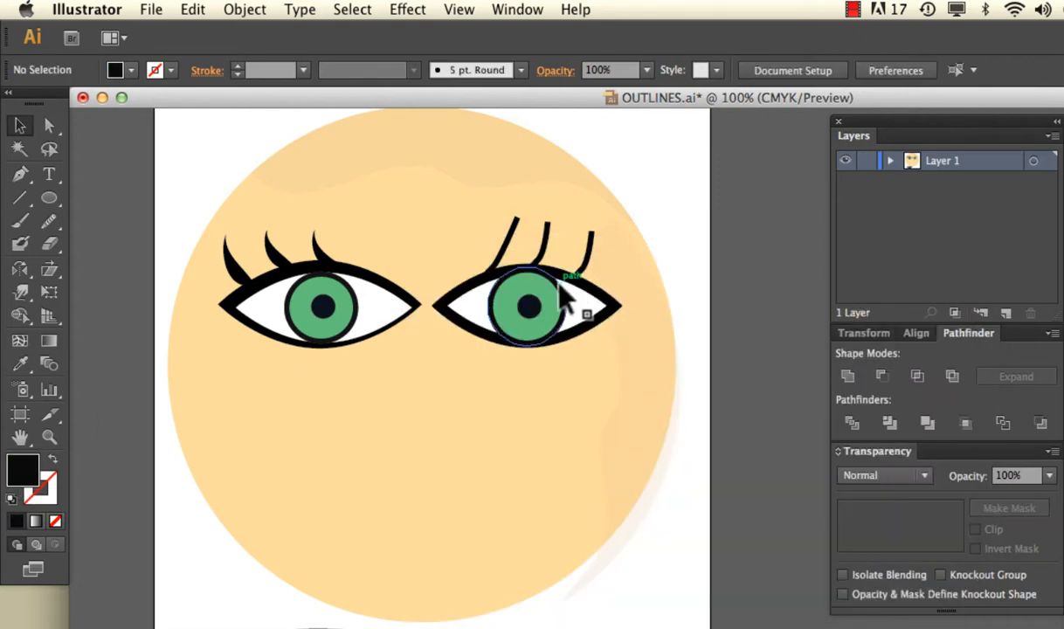
left_click(560, 289)
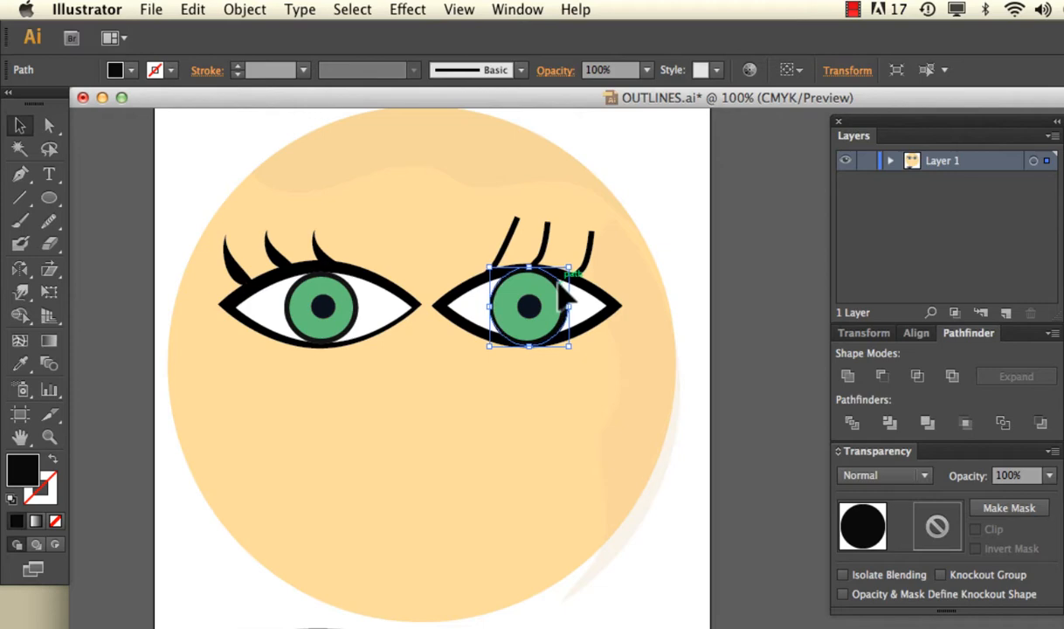
left_click(717, 254)
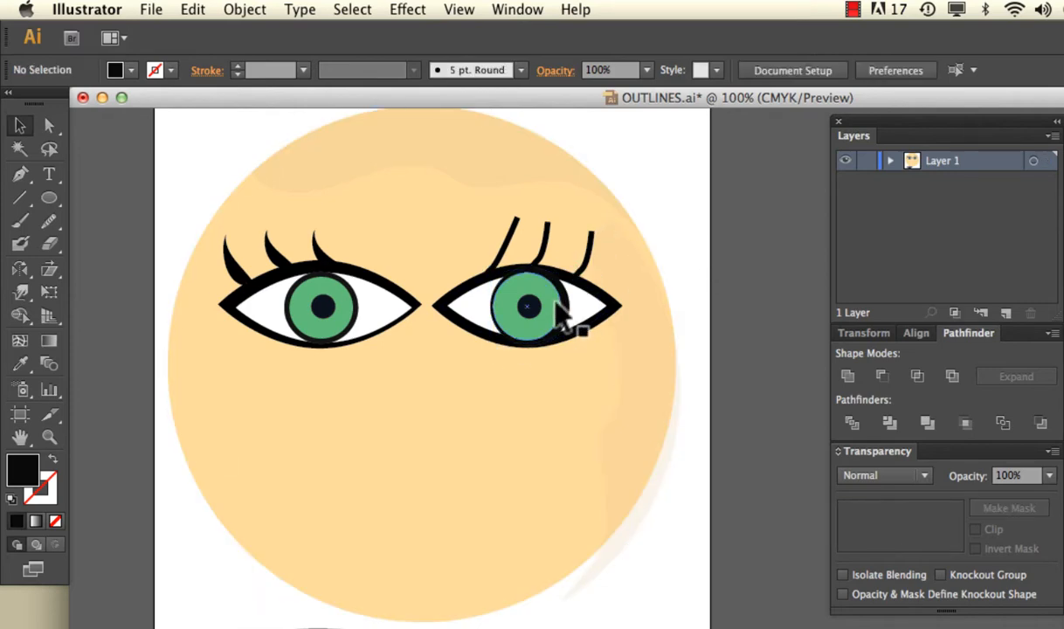
Remove the black stroke from the right eye's white shape and create a 0.1 in Offset Path copy of it
left_click(594, 293)
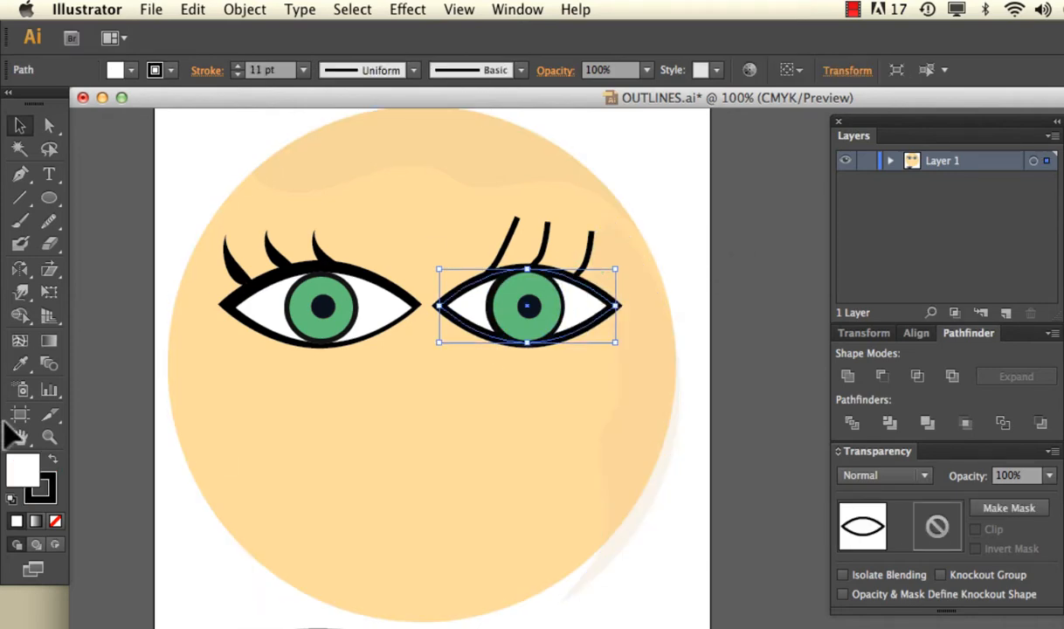
left_click(55, 520)
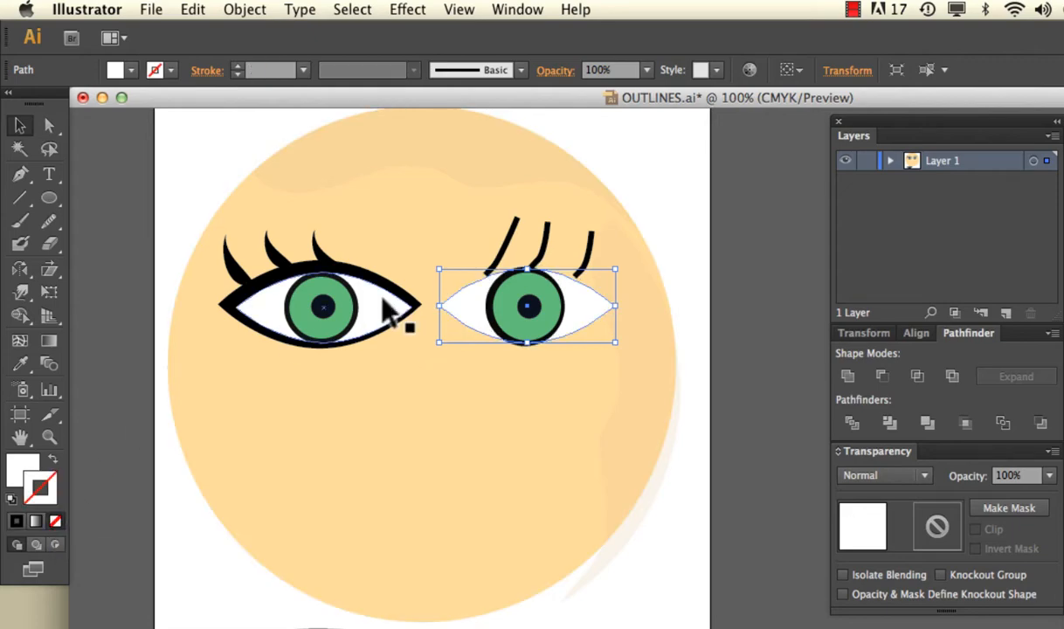
left_click(244, 9)
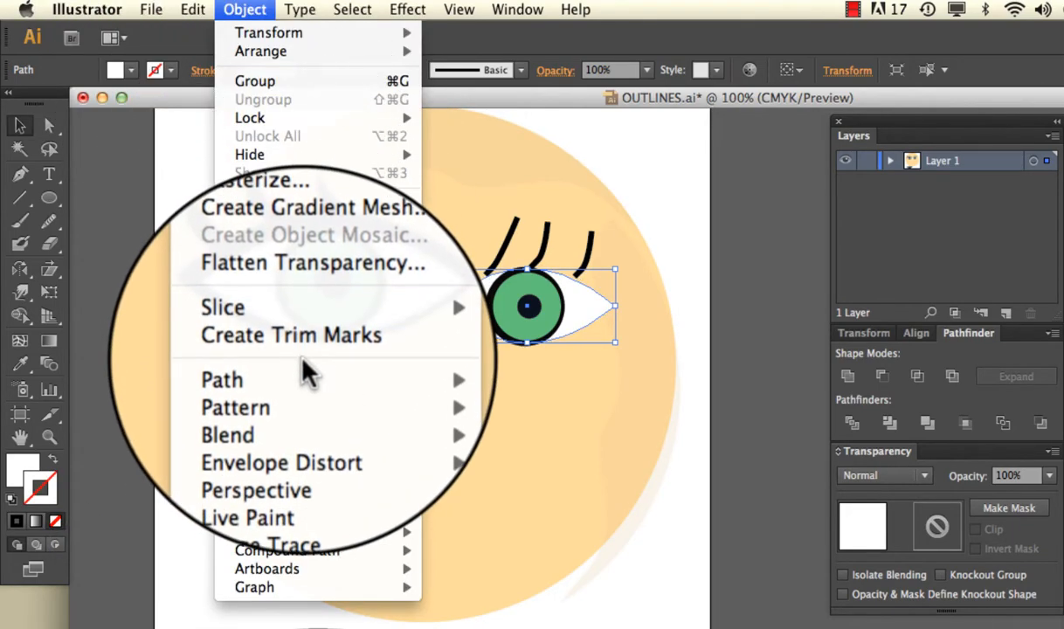
mouse_move(306, 376)
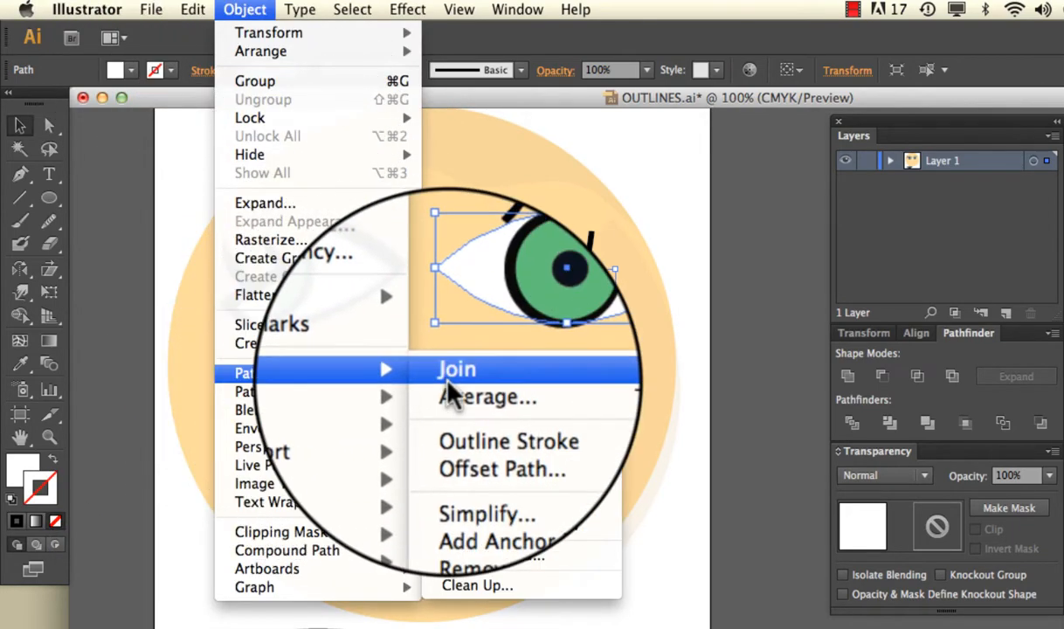
left_click(460, 448)
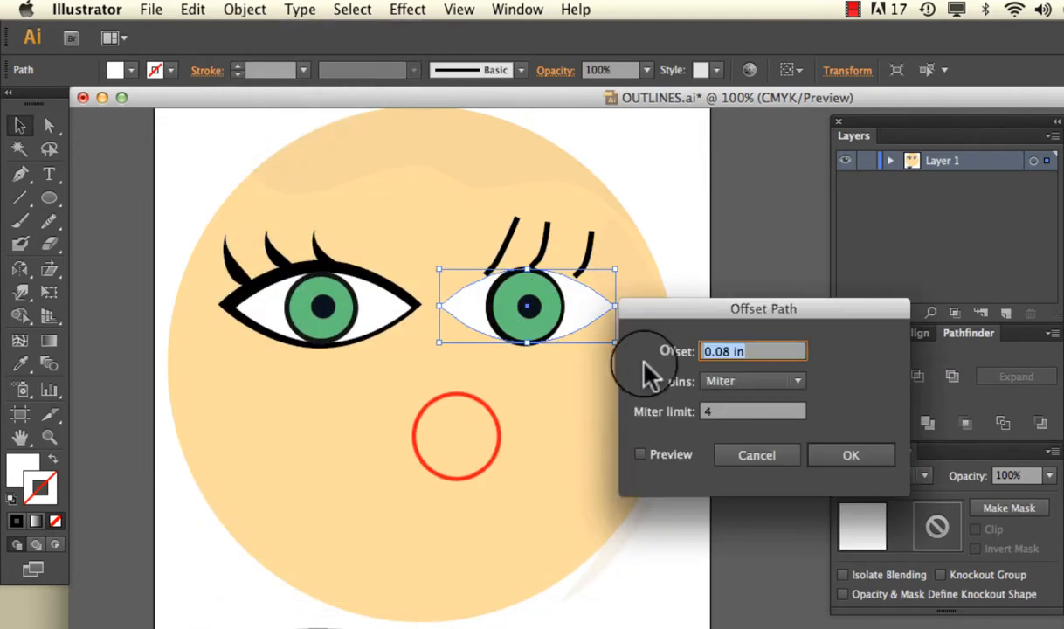
left_click(640, 454)
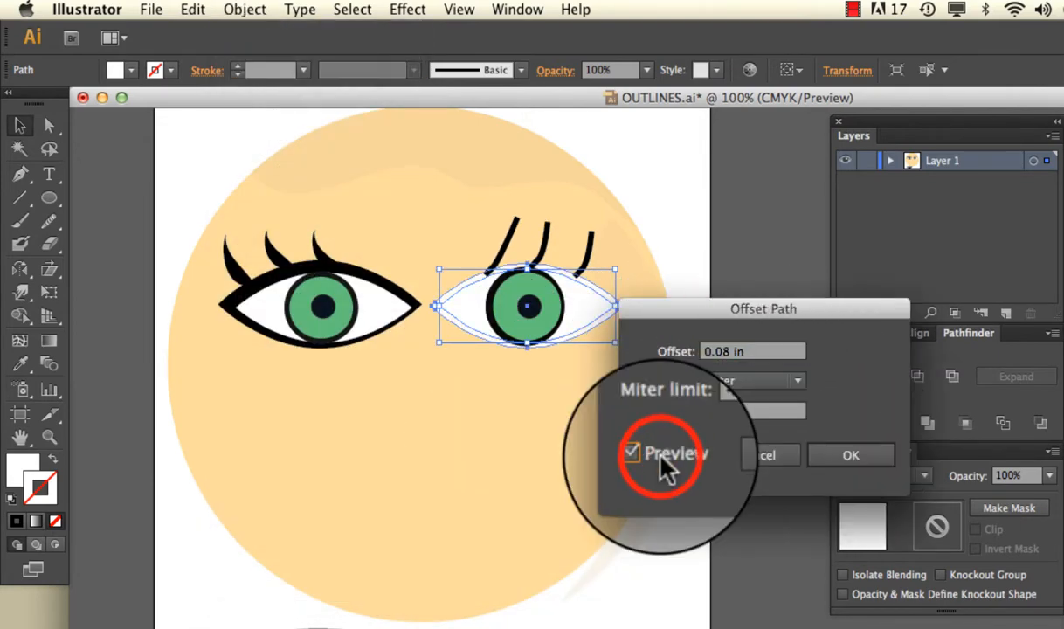
left_click(729, 351)
left_click_drag(729, 352, 720, 352)
type("1")
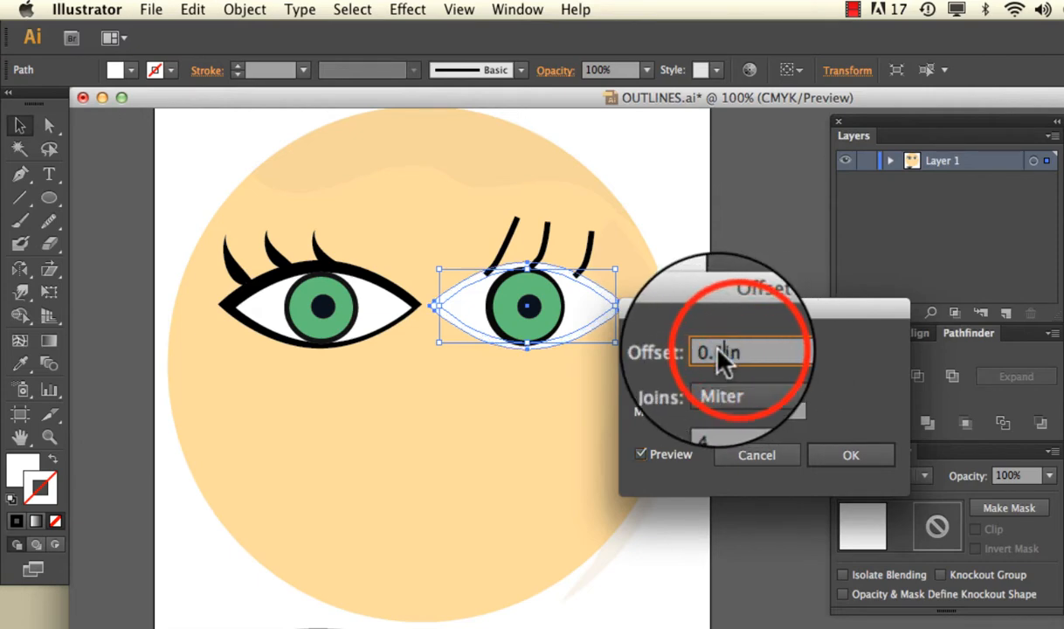
left_click(849, 455)
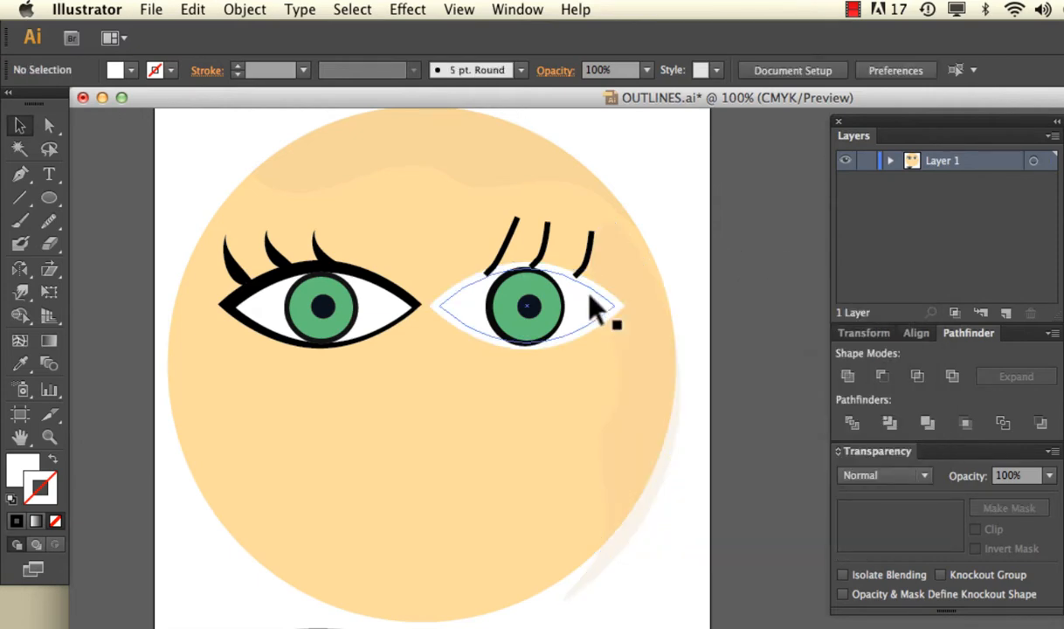
Fill the larger offset shape behind the right eye's white with near-black 0C0C0C
left_click(609, 301)
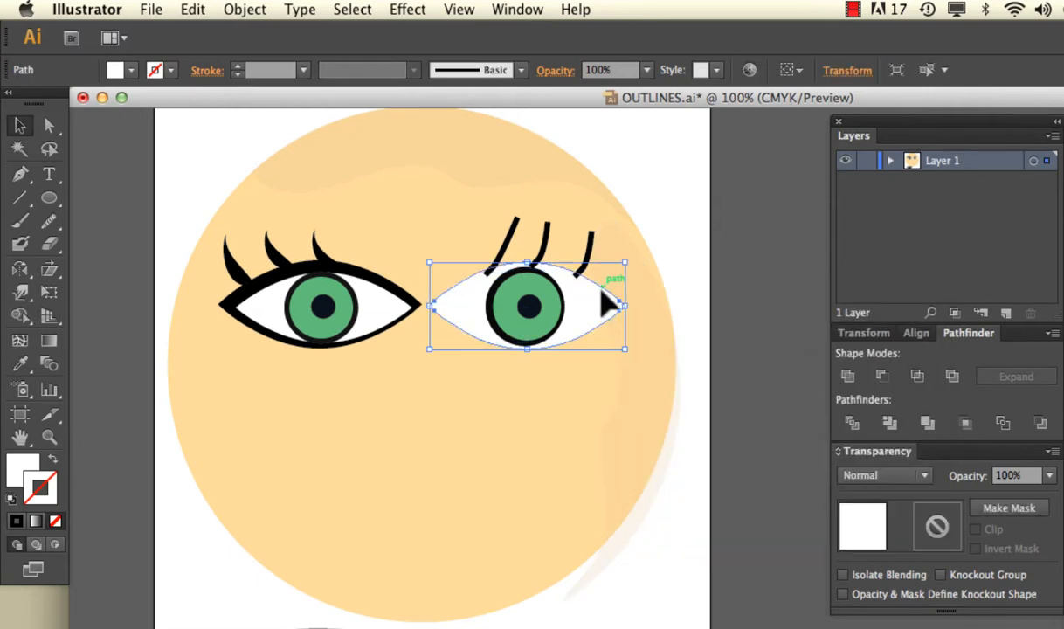
double_click(27, 471)
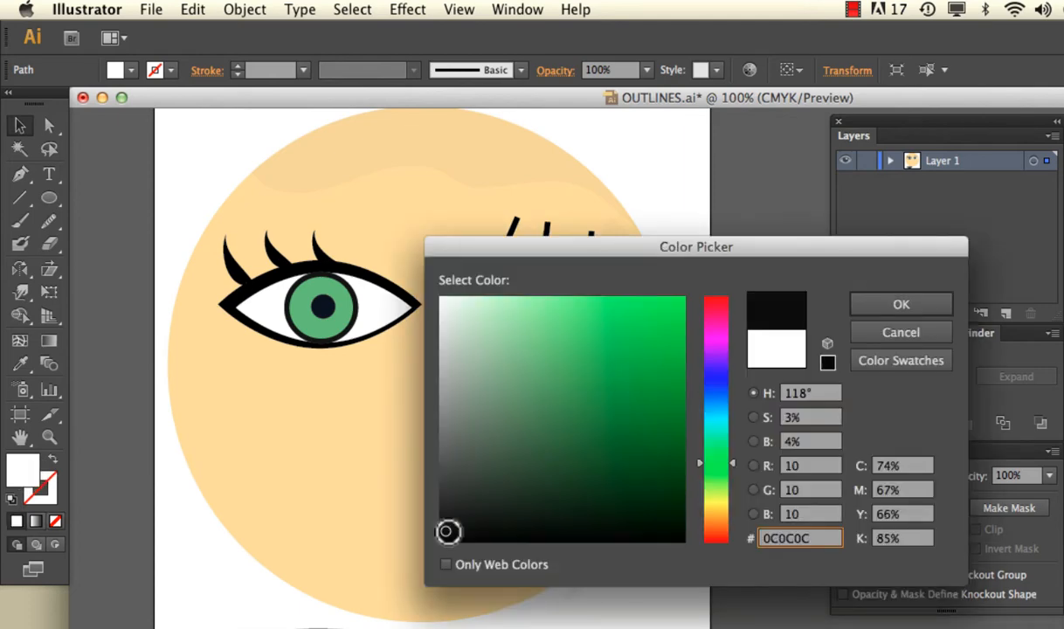
left_click(900, 306)
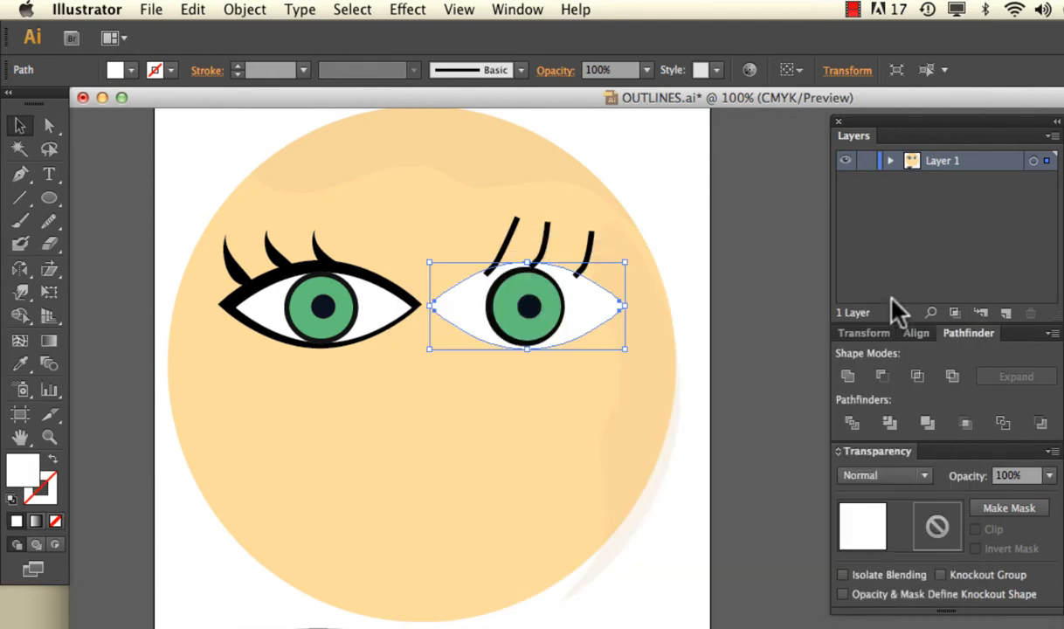
left_click(690, 267)
Nudge the right eye's black backing shape slightly right to thicken the outline at the outer corner
left_click(601, 292)
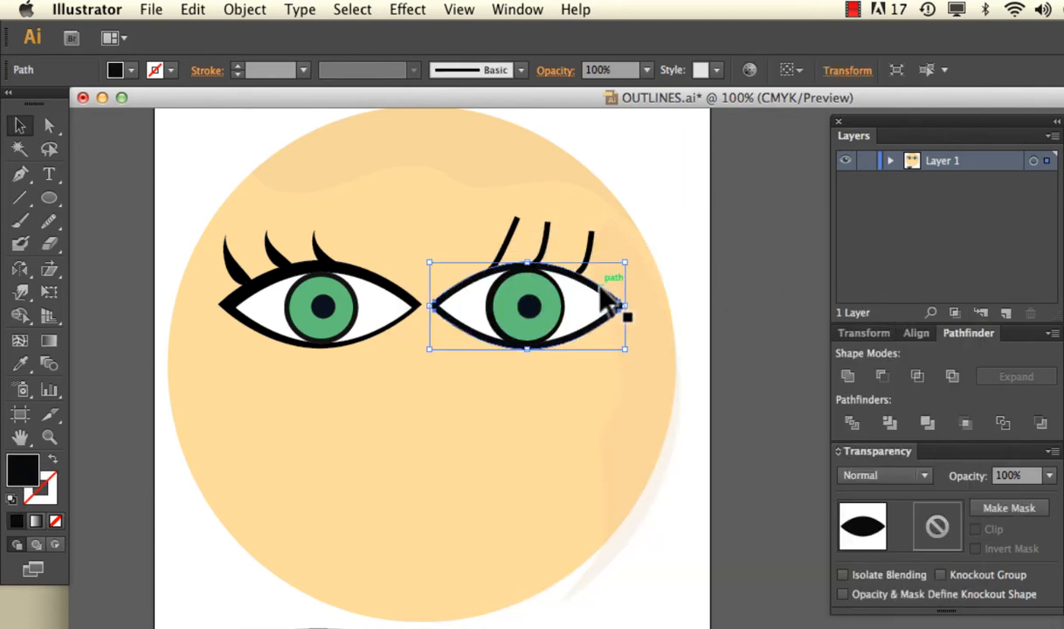
key("Right")
key("Right")
key("Right")
key("Right")
key("Right")
key("Right")
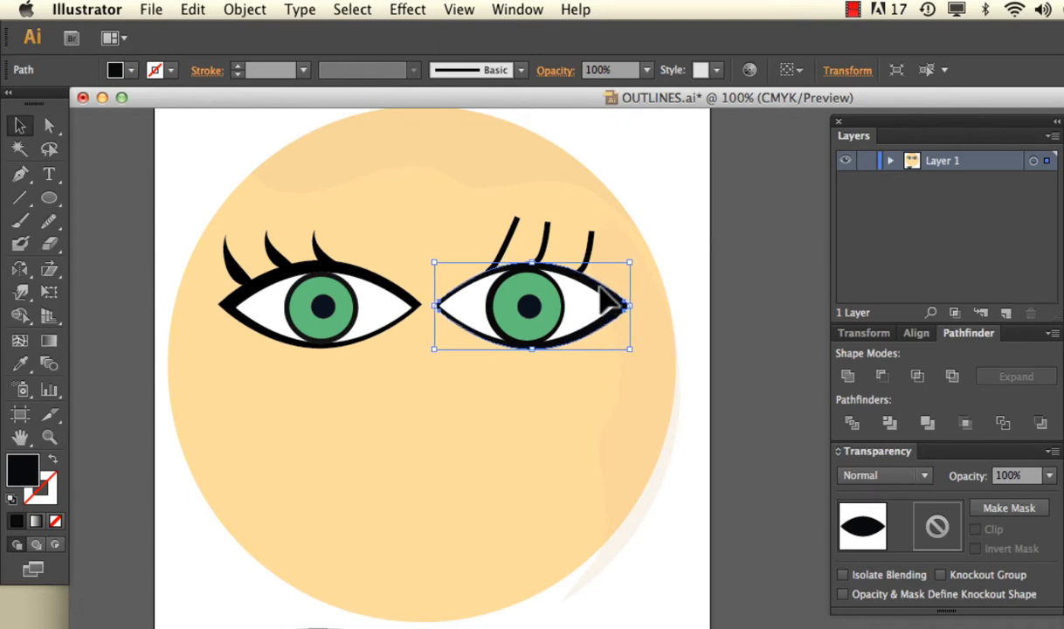
left_click(706, 234)
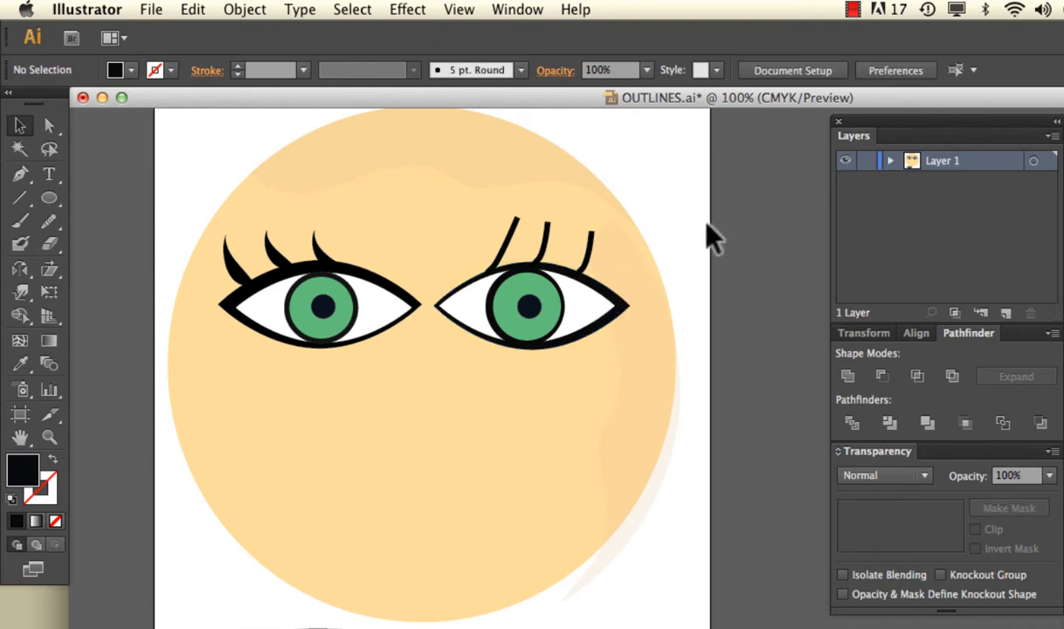
Shift the right eye's black backing shape left to thicken the outline at the inner corner
left_click(618, 299)
key("Left")
key("Left")
key("Left")
key("Left")
key("Left")
key("Left")
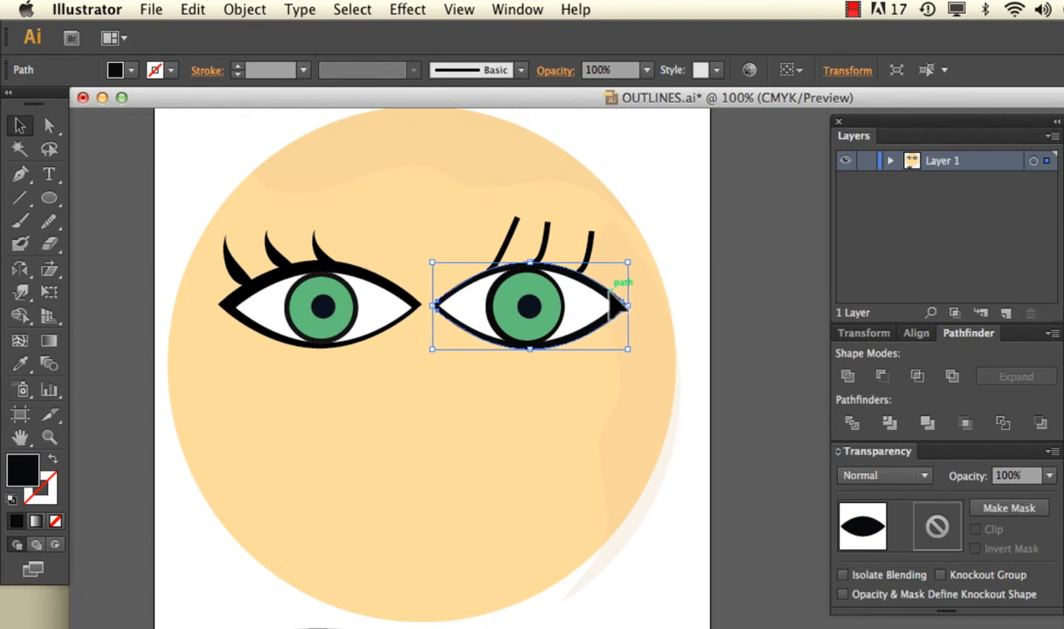
key("Left")
key("Left")
key("Left")
key("Left")
key("Left")
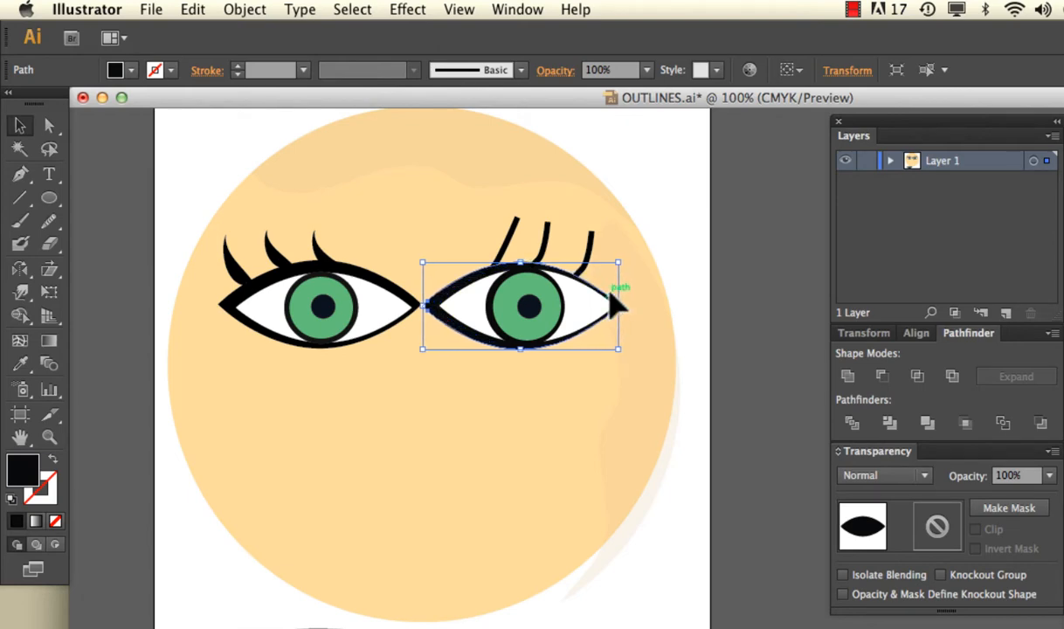
Raise the right eye's black backing shape and move it slightly right so the upper lid outline is thicker than the lower
key("Up")
key("Up")
key("Up")
key("Up")
key("Right")
key("Right")
key("Right")
key("Right")
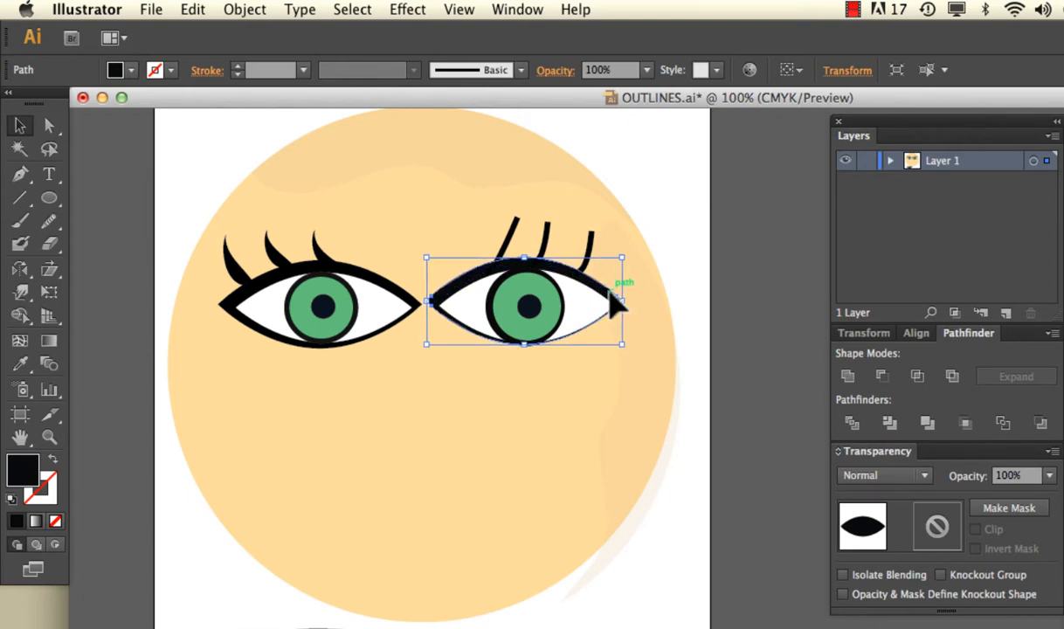
left_click(719, 134)
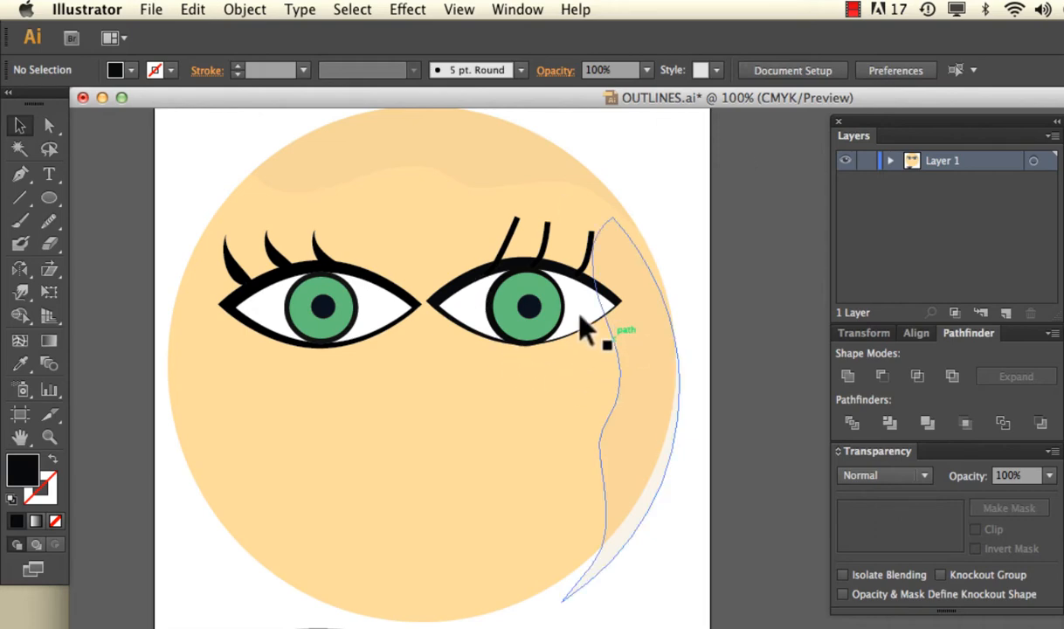
Expand the innermost 6 pt stroked eyelash above the right eye into an editable filled shape
left_click(473, 291)
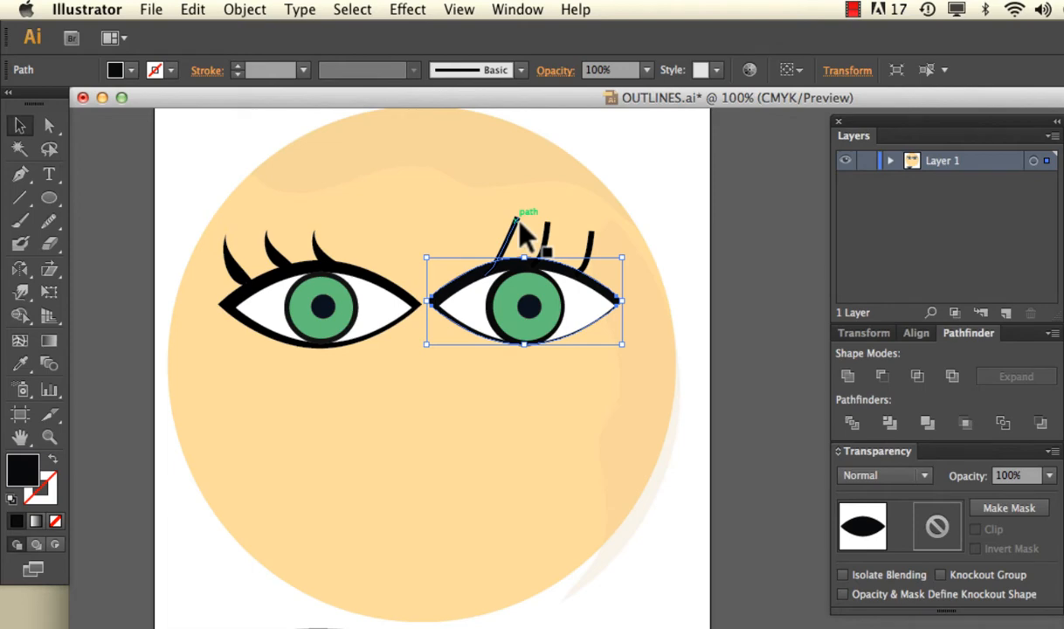
left_click(644, 199)
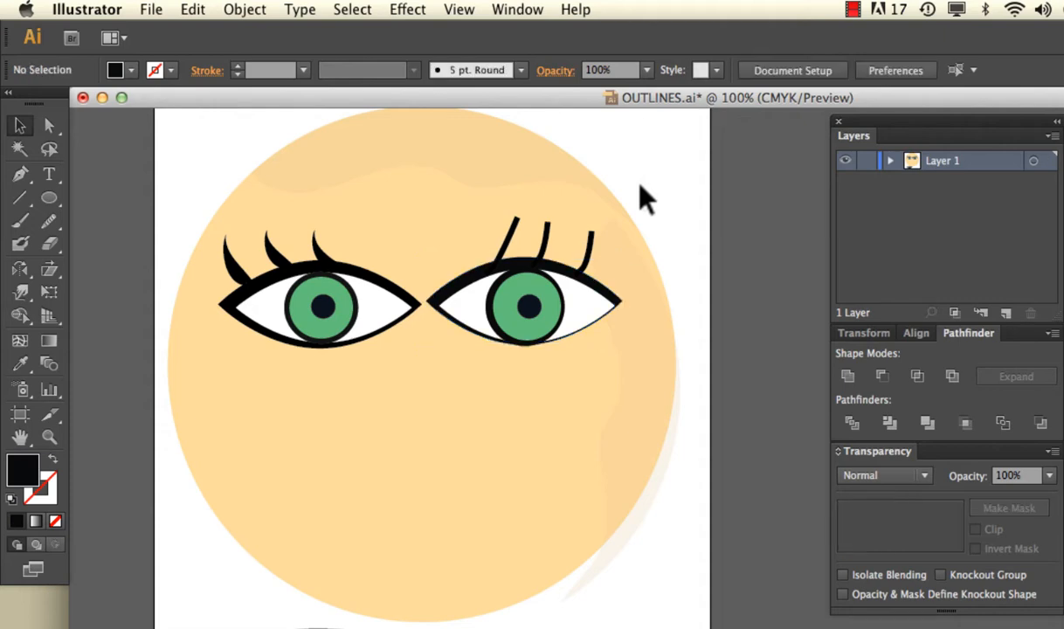
left_click(509, 234)
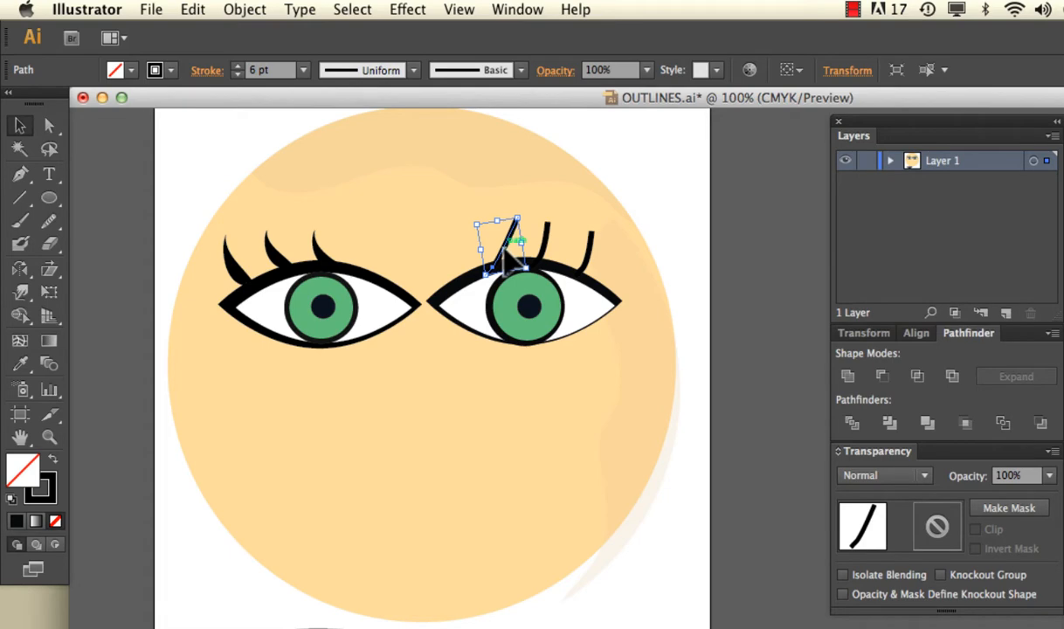
left_click(249, 10)
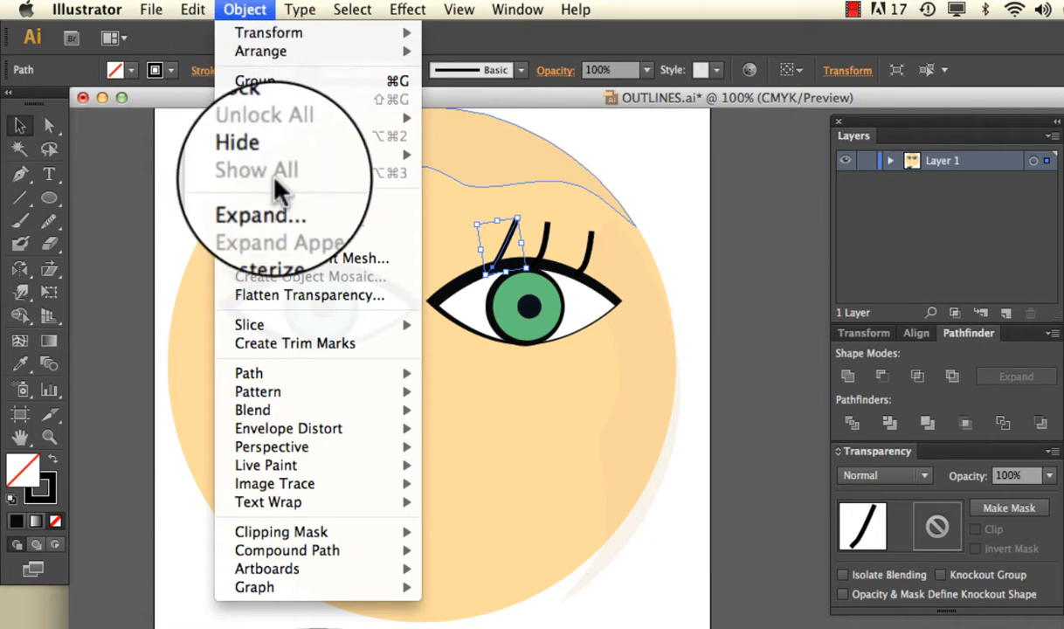
left_click(281, 210)
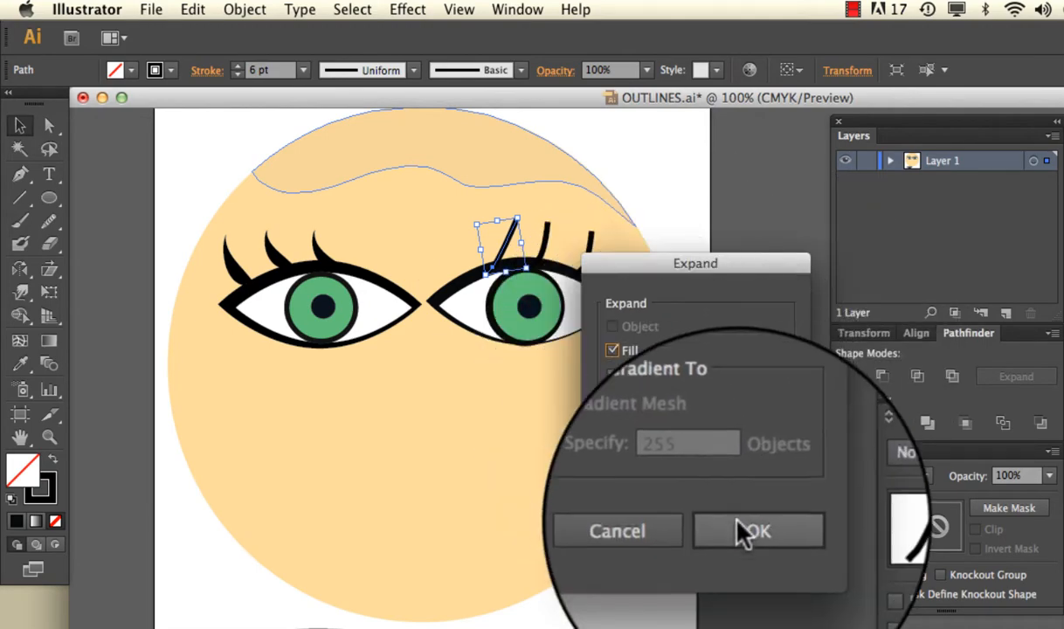
left_click(740, 534)
Compare the expanded eyelash's outline path with the middle eyelash's stroked path up close
key("super+plus")
key("super+plus")
key("super+plus")
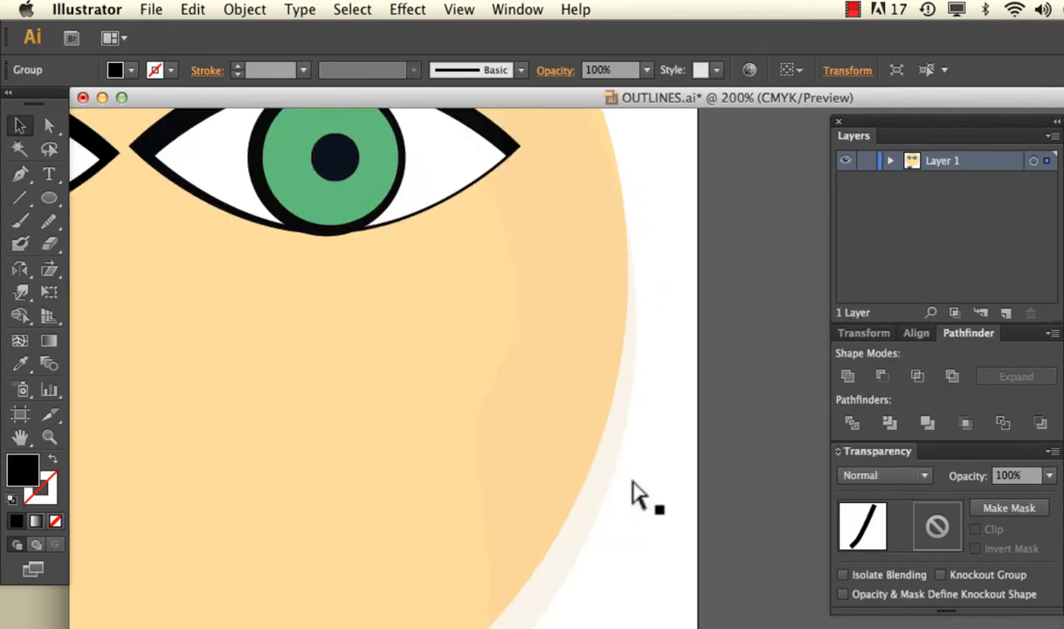
scroll(633, 480, "up", 10)
scroll(633, 480, "left", 5)
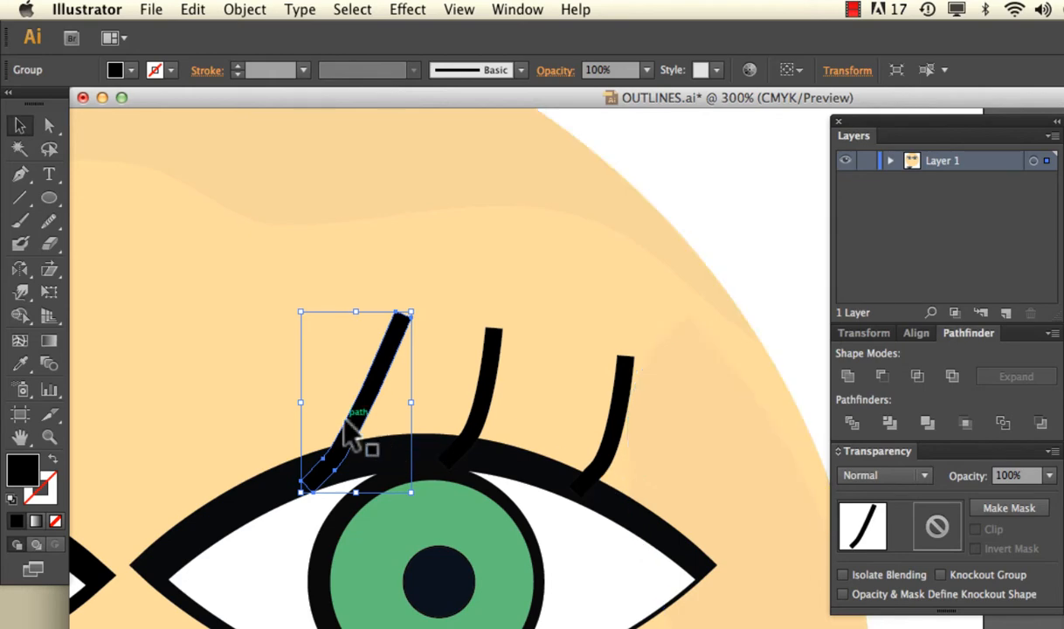
left_click(492, 378)
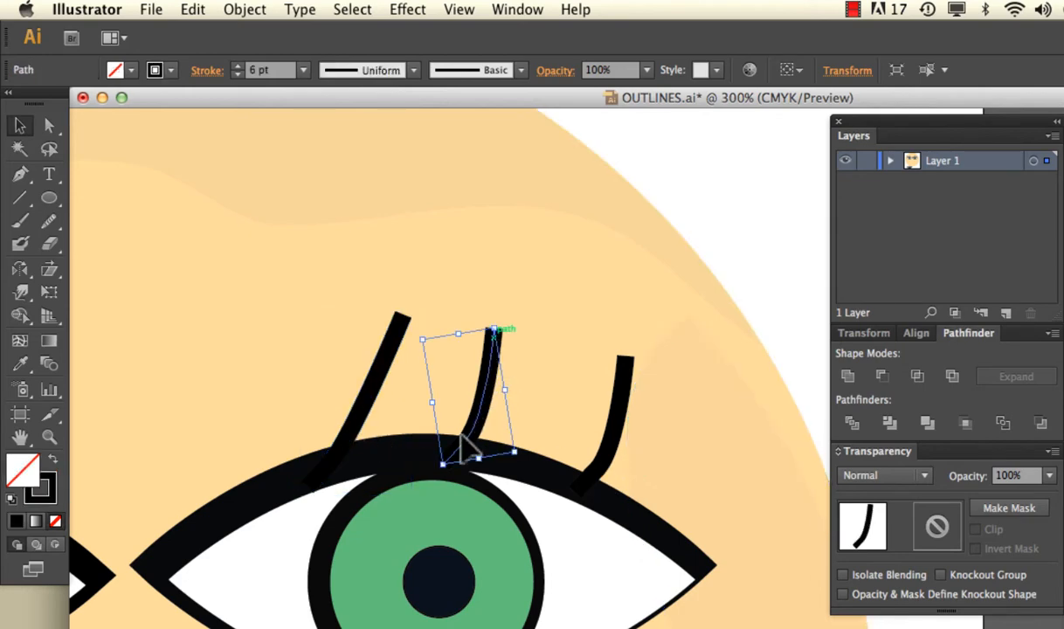
scroll(471, 444, "left", 1)
scroll(464, 428, "left", 1)
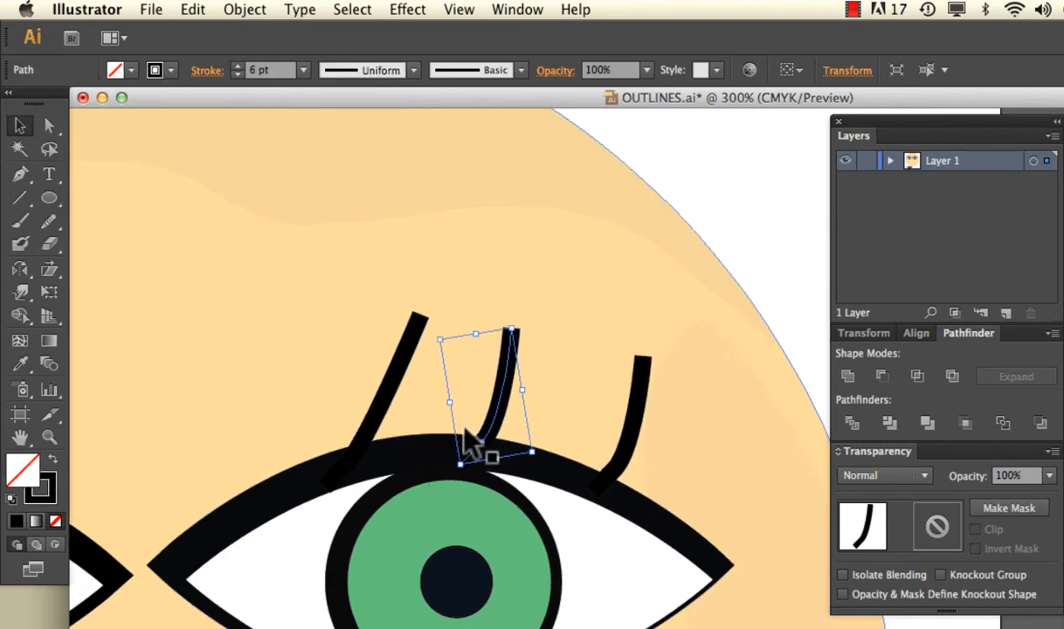
Curve the expanded eyelash and bring its two tip anchors together into a point at about X 5.26 in, Y 1.87 in
left_click(405, 362)
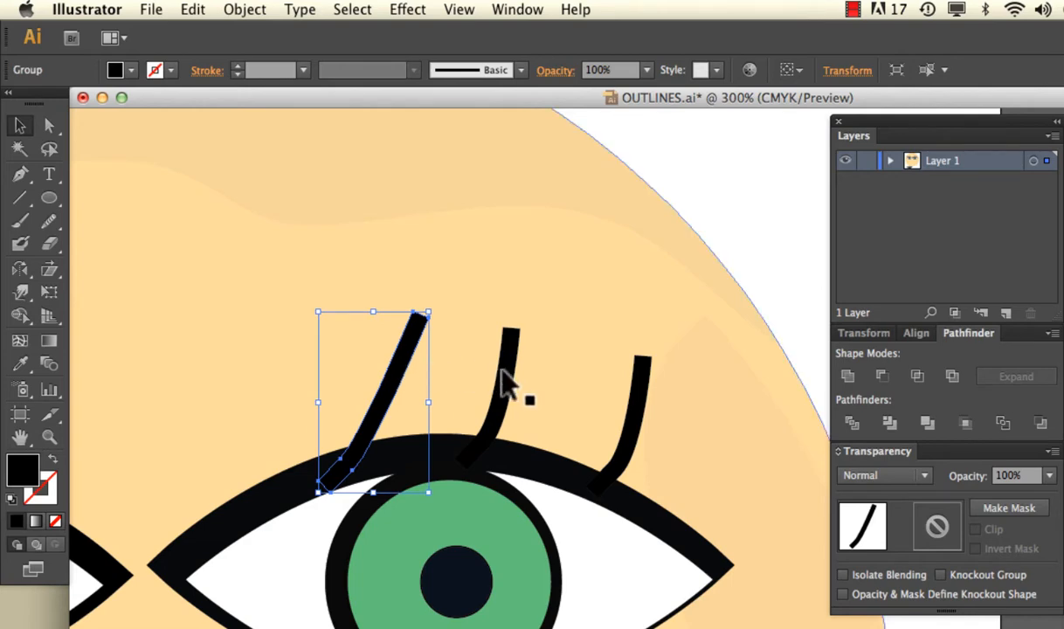
left_click(49, 125)
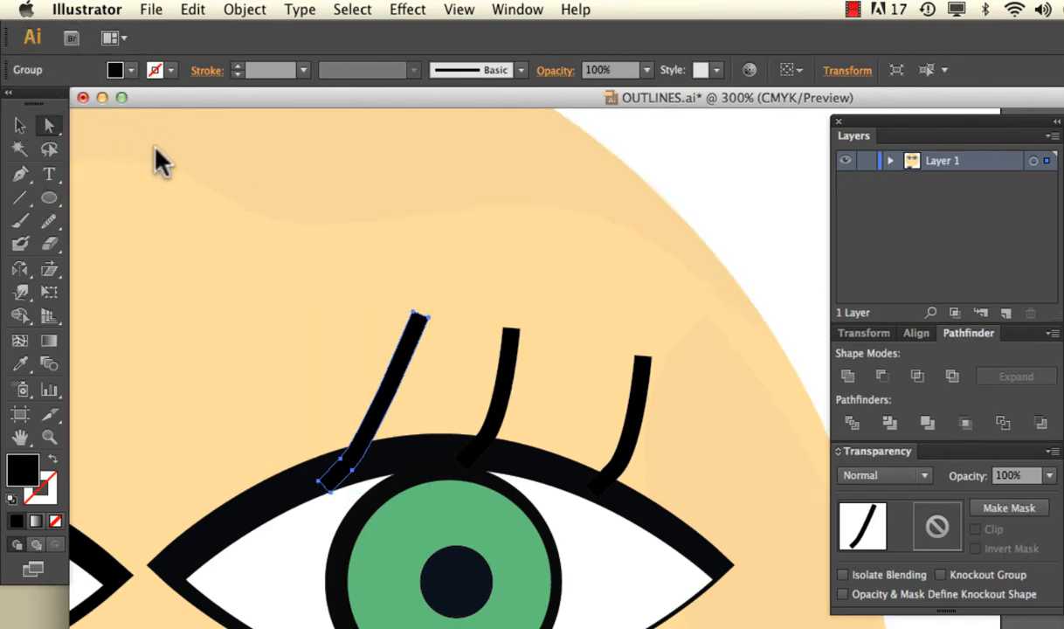
left_click_drag(427, 317, 446, 346)
left_click(414, 312)
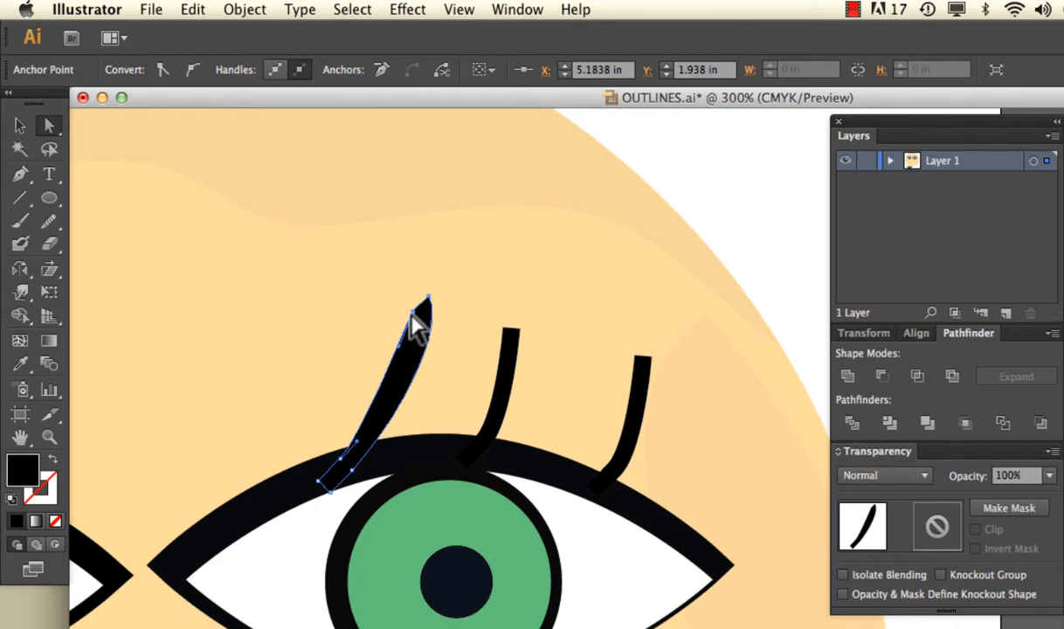
left_click_drag(414, 311, 428, 299)
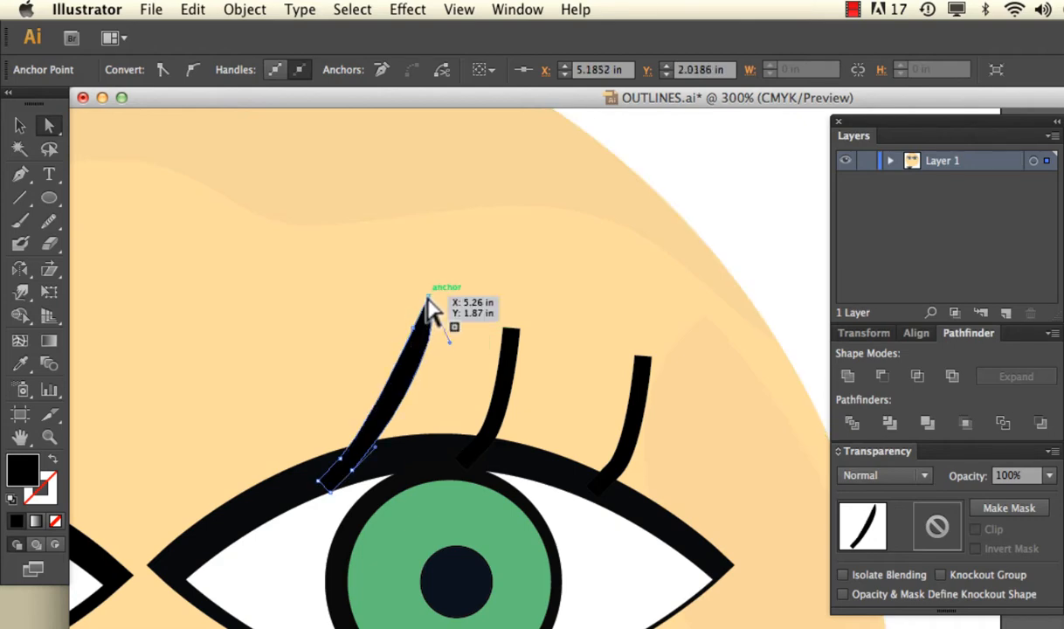
left_click(684, 190)
key("super+minus")
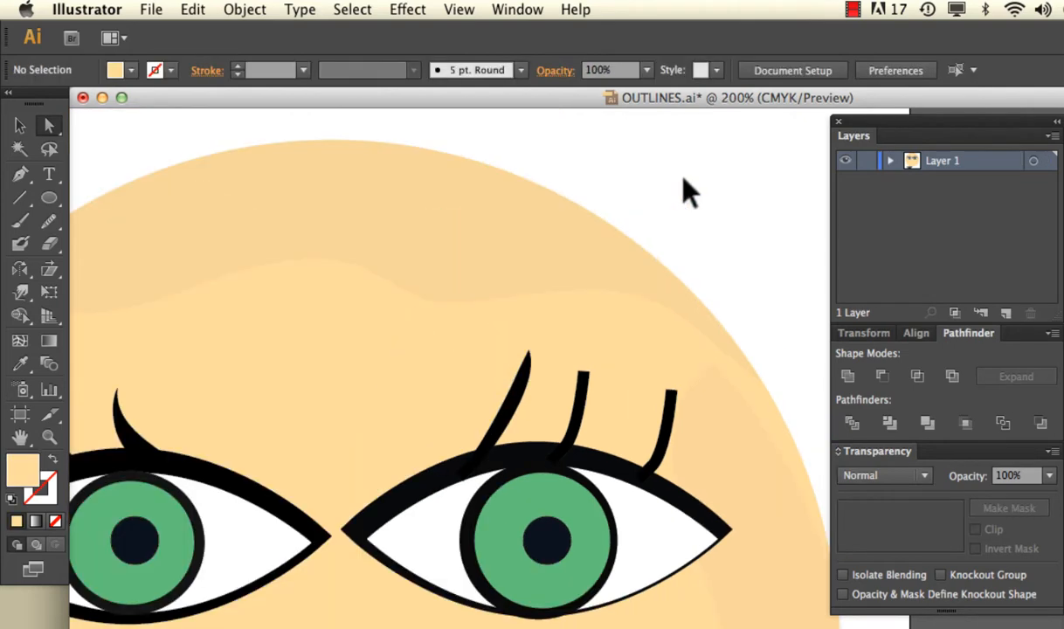
Widen the base of the expanded eyelash by moving its lower anchor points outward where it meets the eye outline
left_click_drag(471, 483, 466, 459)
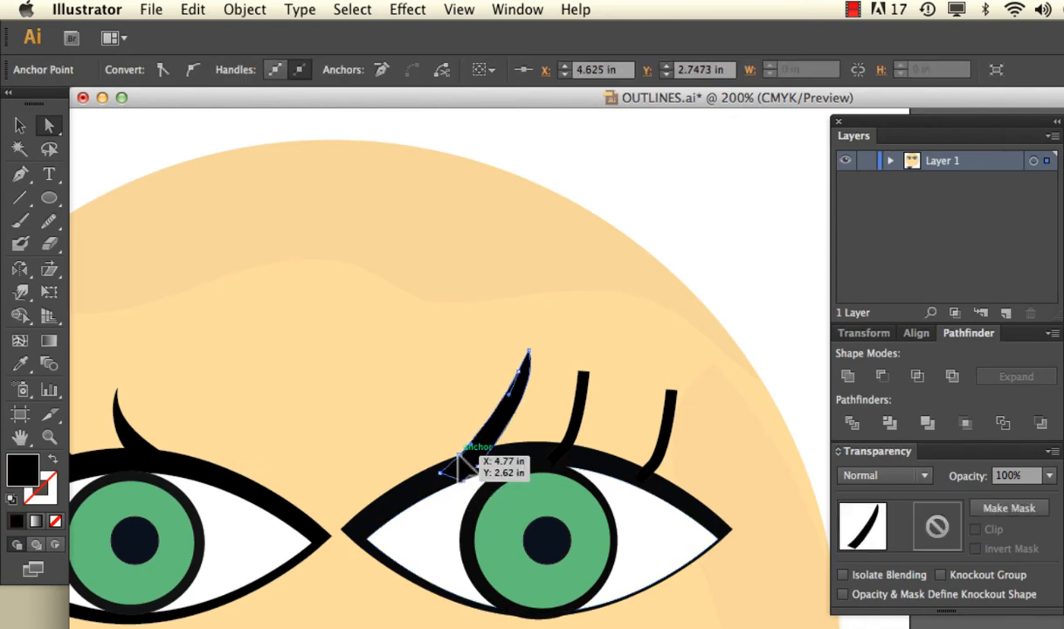
left_click(638, 202)
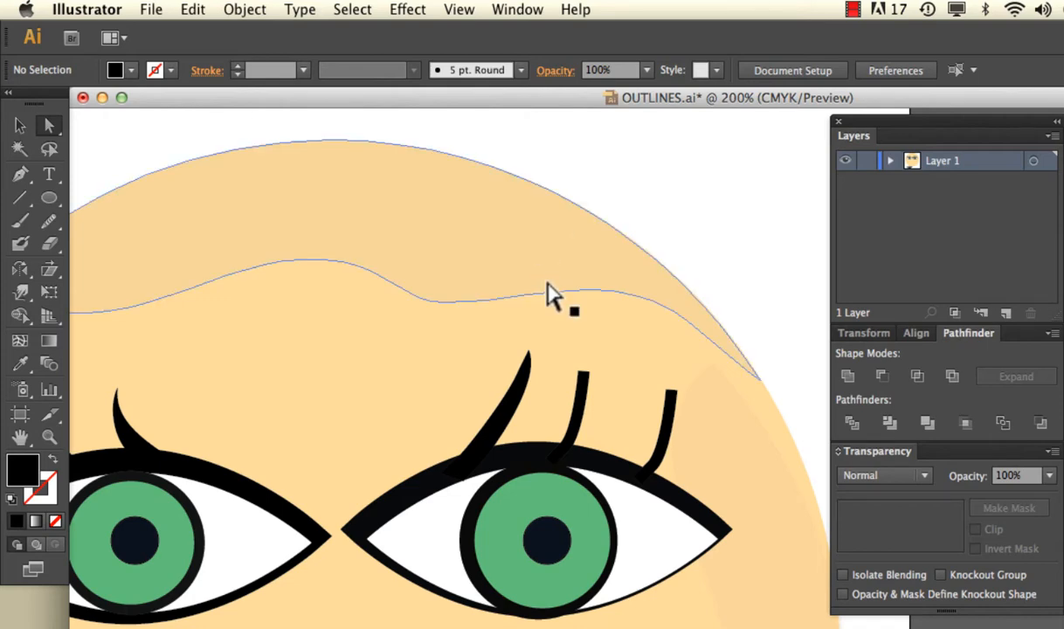
Use the Width tool on the middle eyelash's stroke to bulge its upper part and narrow its tip to a point
key("super+equal")
left_click(583, 389)
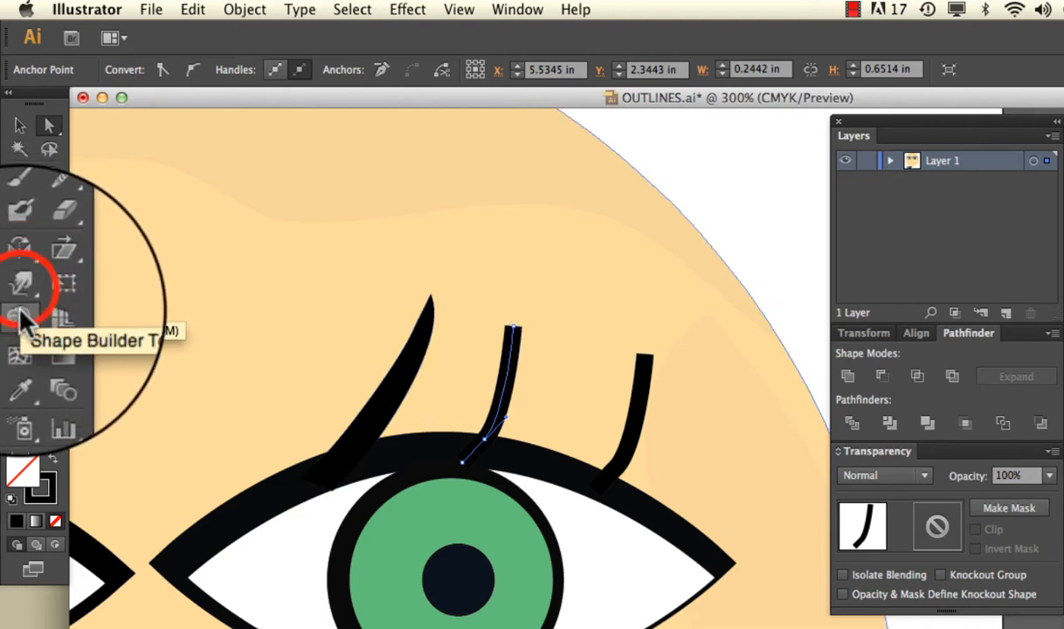
left_click_drag(23, 319, 68, 293)
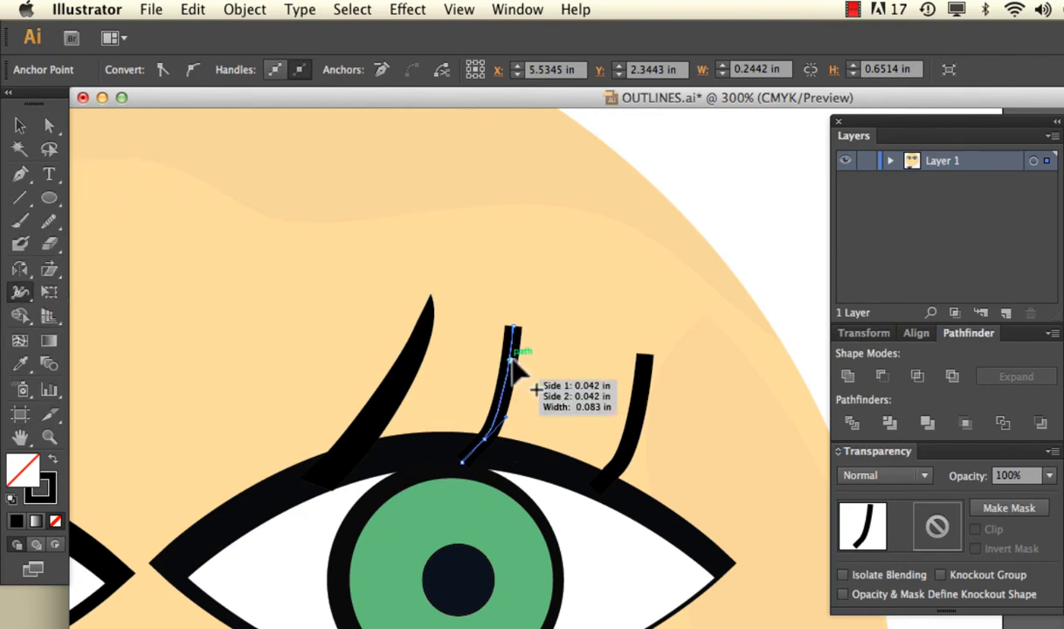
mouse_move(516, 361)
left_mouse_down()
mouse_move(537, 365)
mouse_move(515, 367)
mouse_move(528, 361)
mouse_move(533, 374)
mouse_move(502, 399)
left_mouse_up()
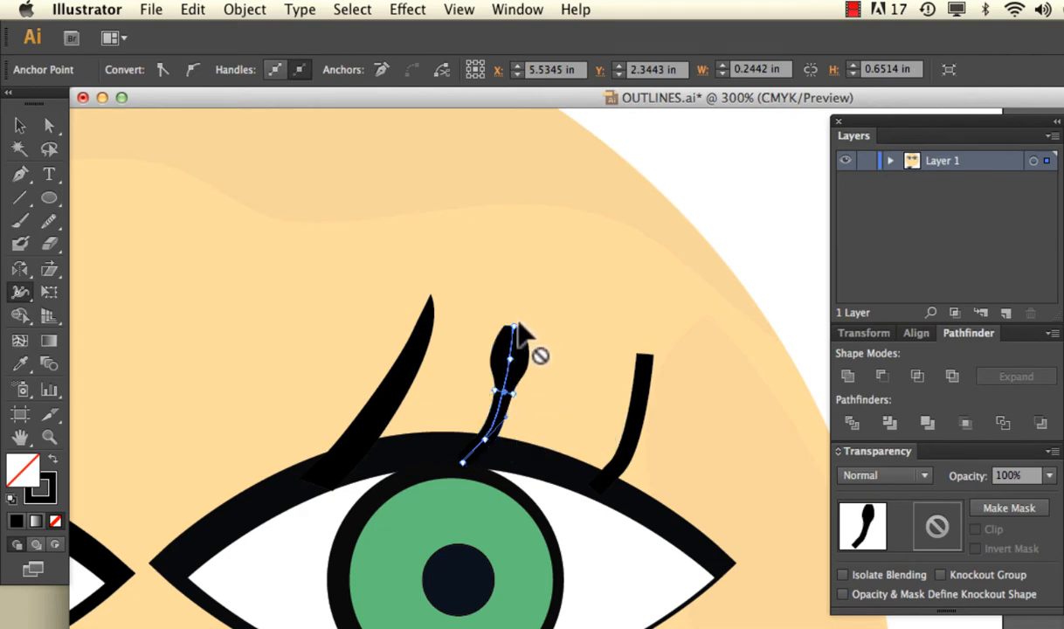
mouse_move(522, 335)
left_mouse_down()
mouse_move(528, 308)
mouse_move(511, 321)
left_mouse_up()
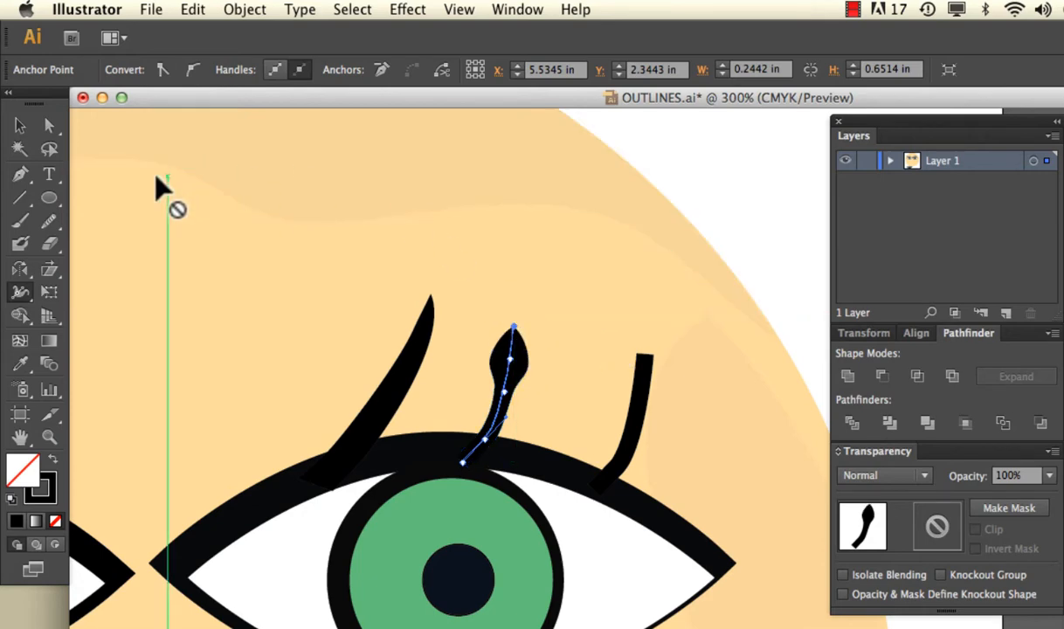
left_click(20, 126)
left_click(673, 180)
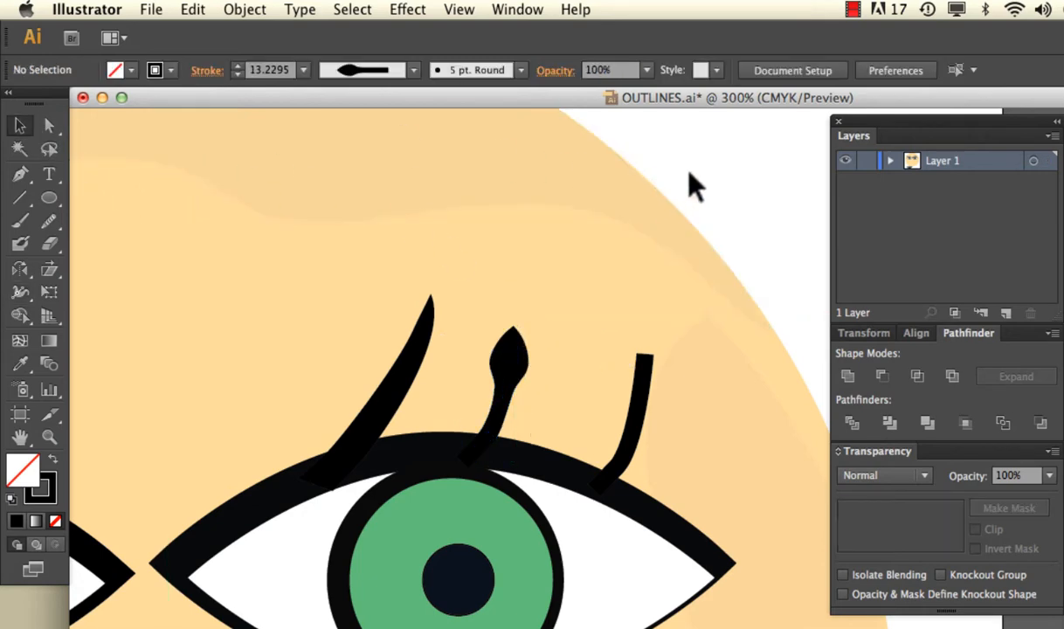
Expand the appearance of the middle eyelash's variable-width stroke into a filled shape
key("super+minus")
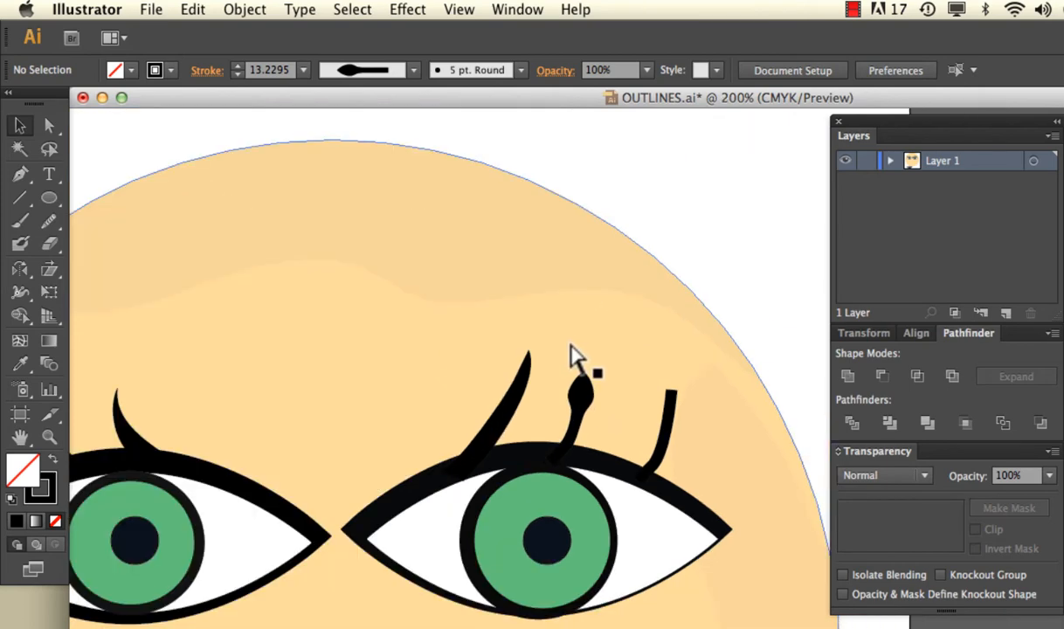
key("super+minus")
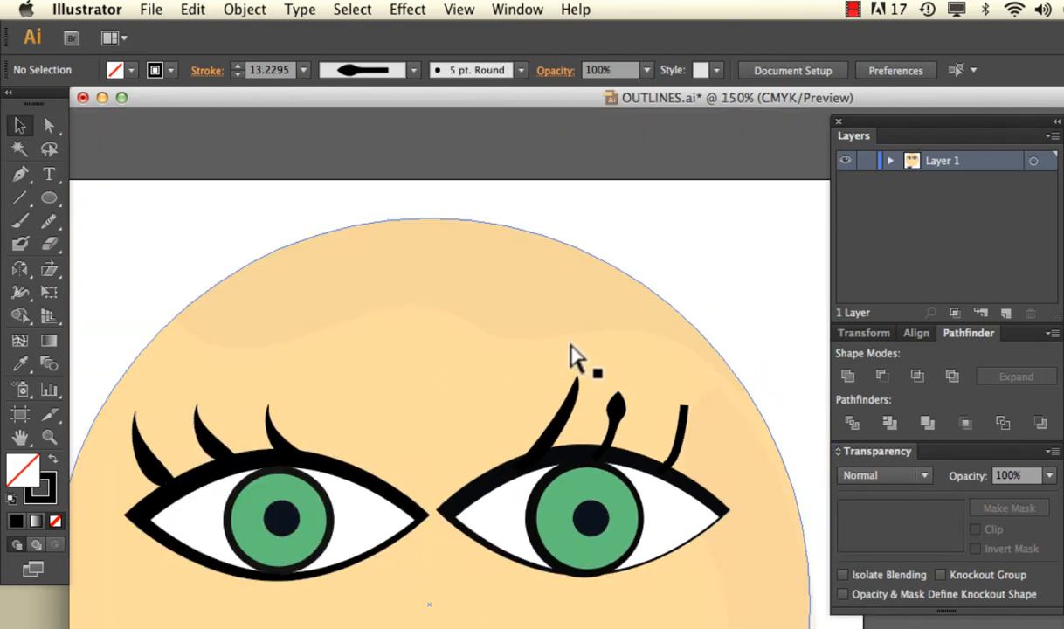
left_click(613, 407)
left_click_drag(613, 407, 619, 398)
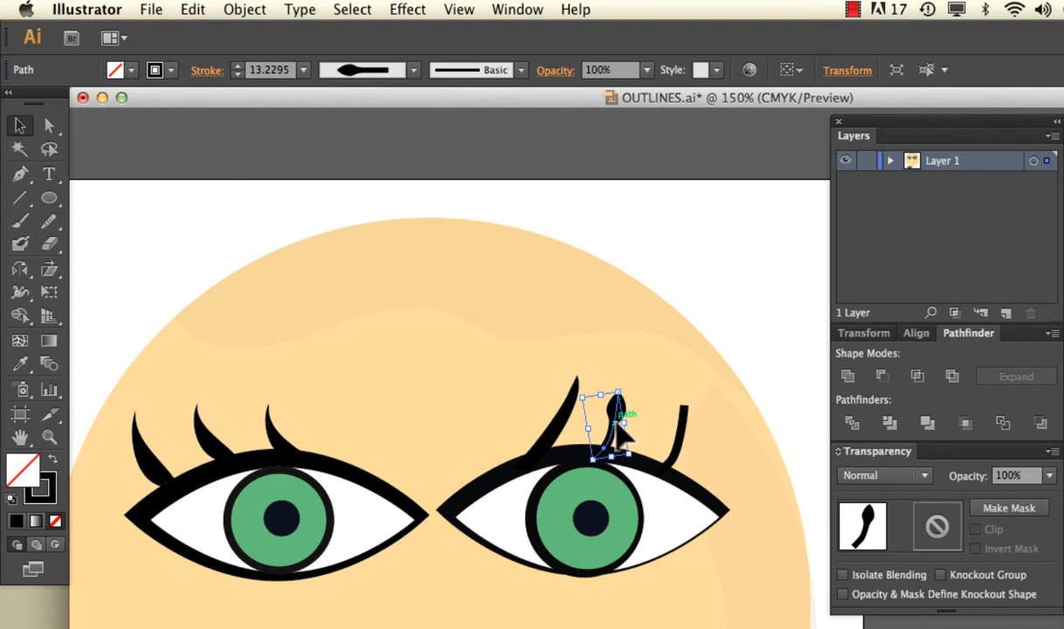
left_click(229, 10)
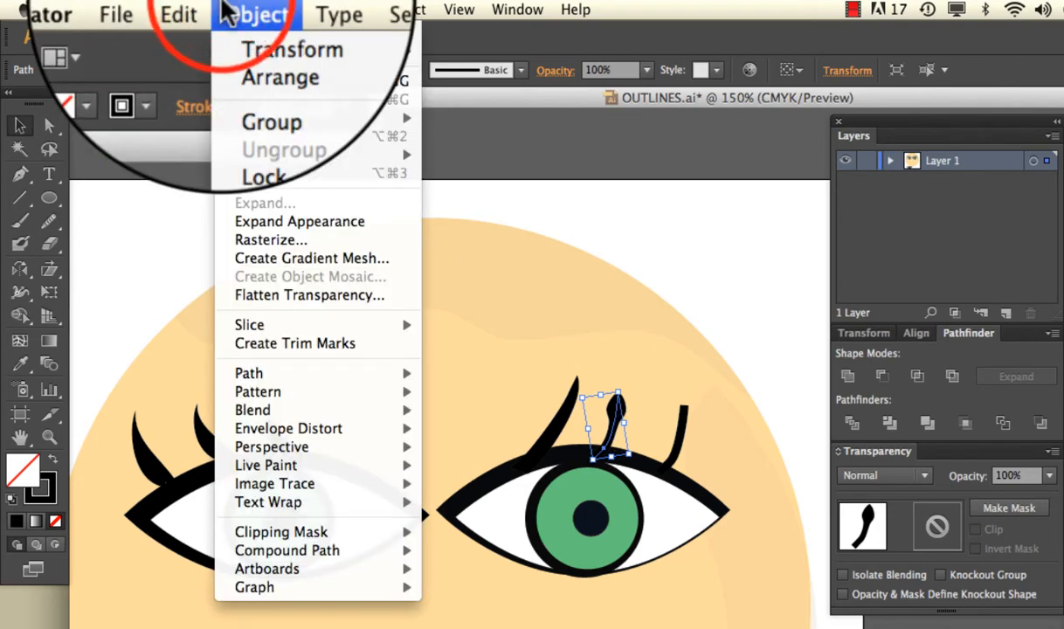
left_click(316, 221)
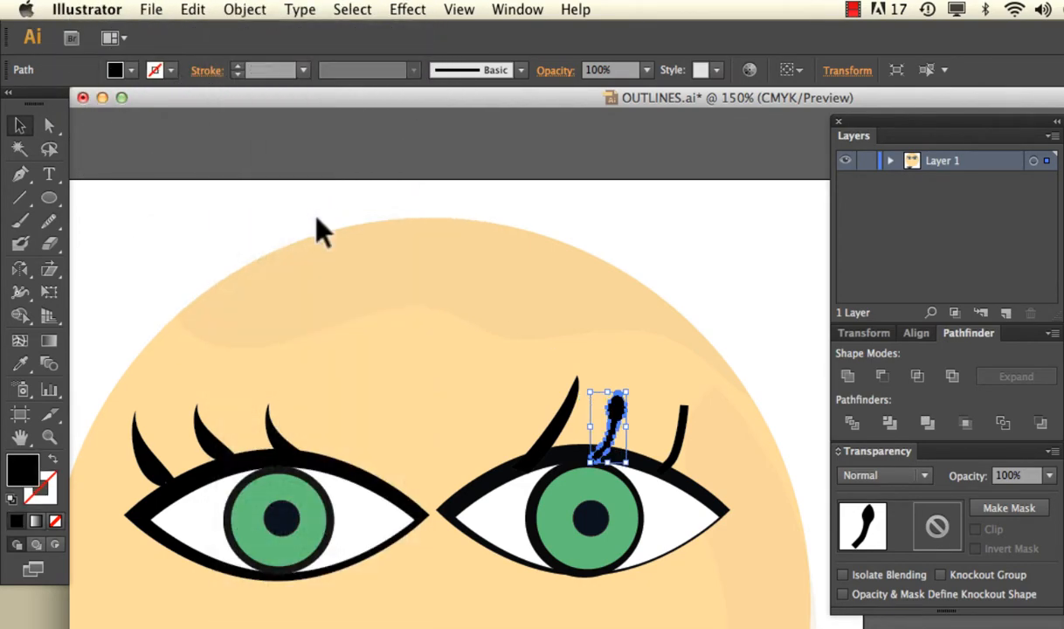
left_click(716, 332)
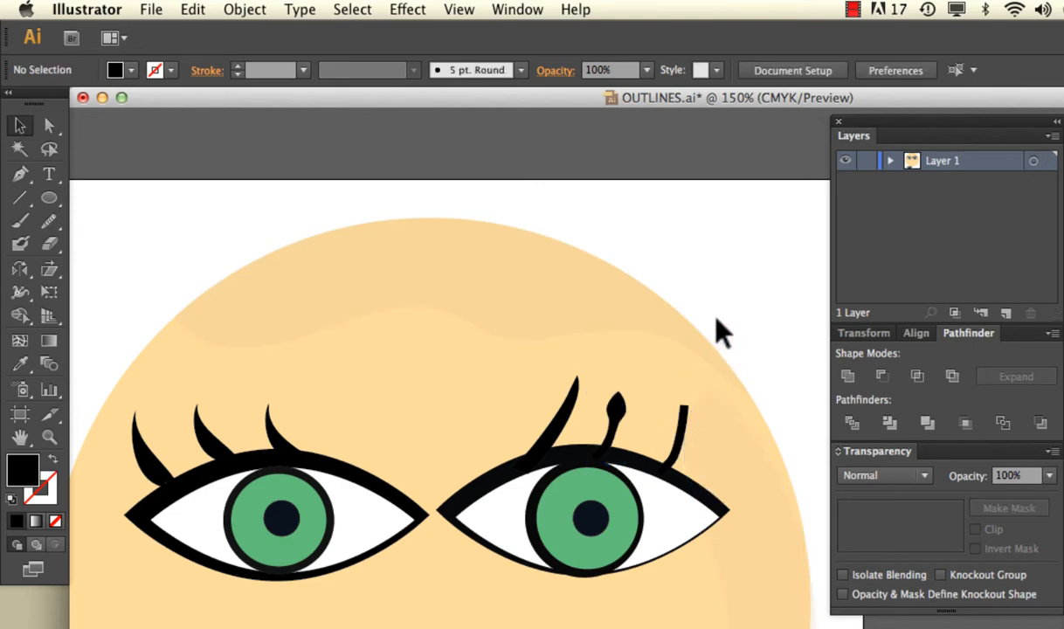
Smooth the expanded middle eyelash's outline along both sides of the stem, around the tip and near the base with the Smooth tool
left_click(622, 412)
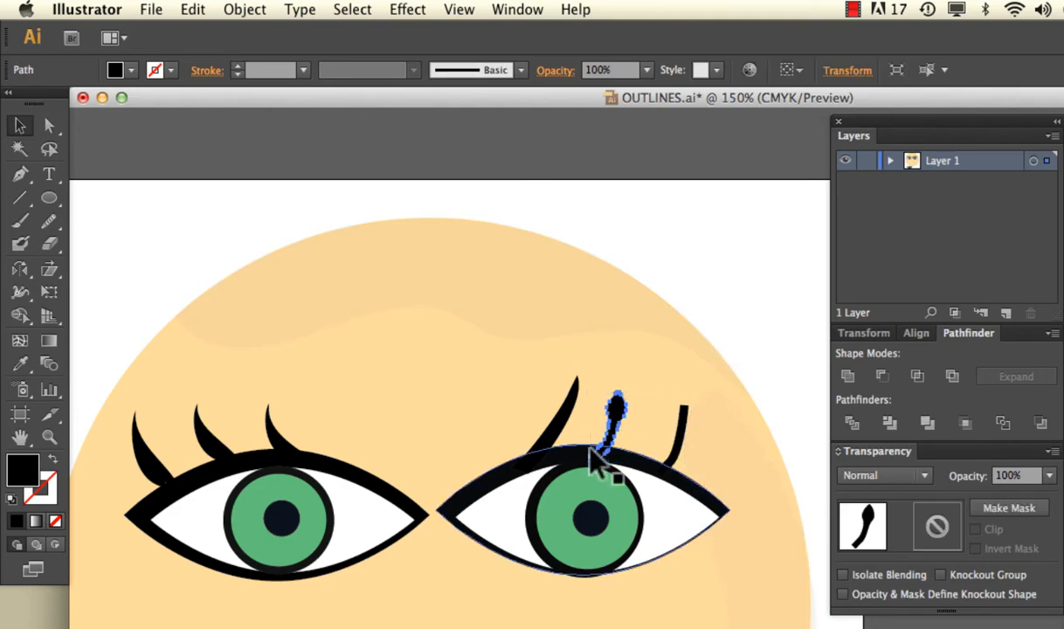
key("super+equal")
key("super+equal")
key("super+equal")
key("super+equal")
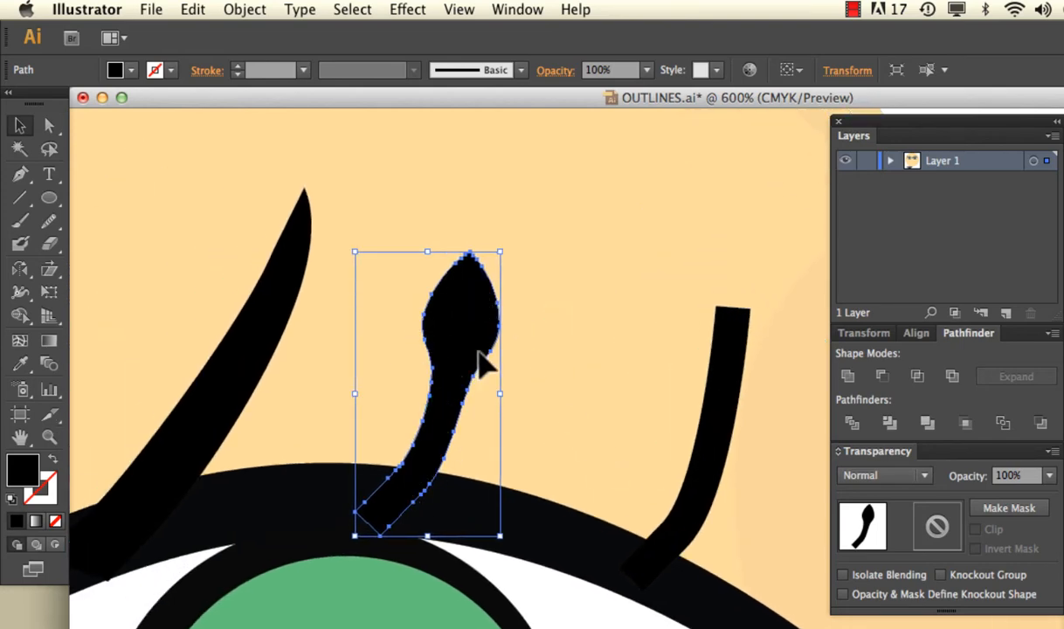
left_click(49, 220)
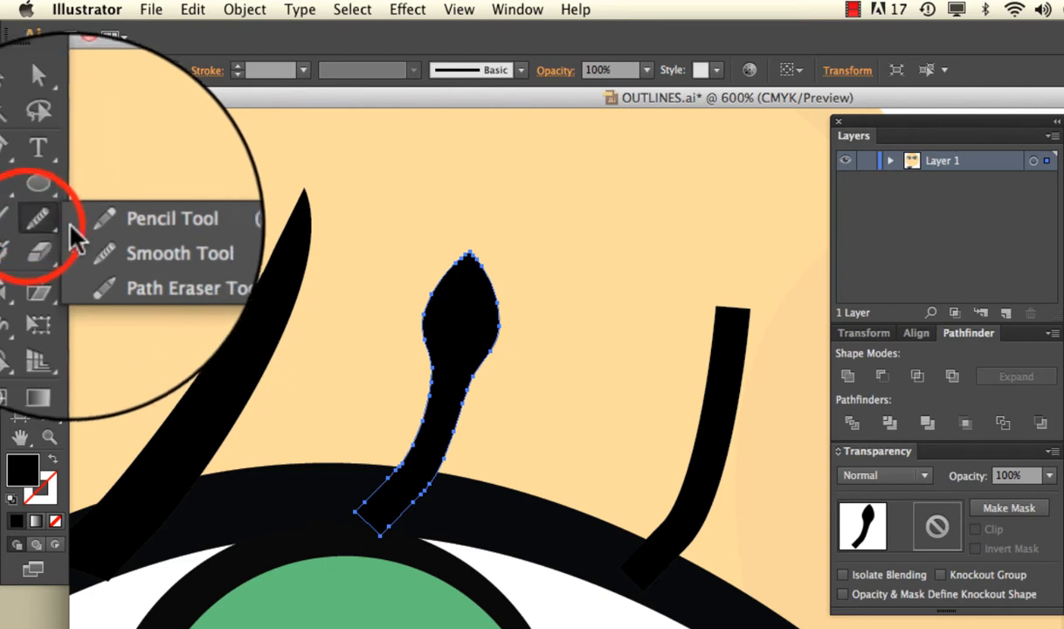
left_click(96, 244)
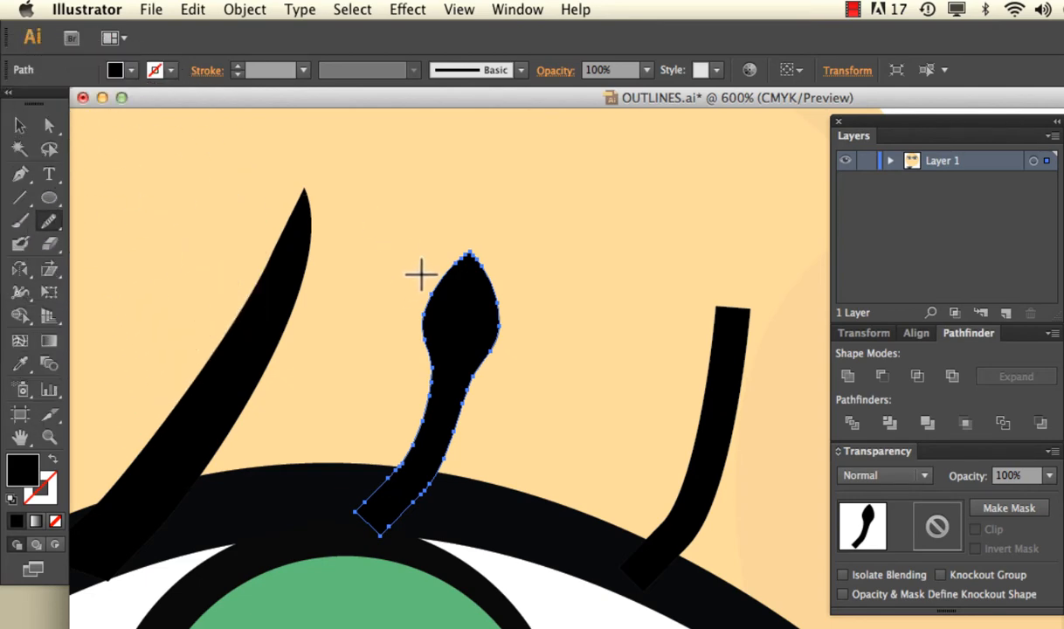
left_click_drag(431, 368, 403, 451)
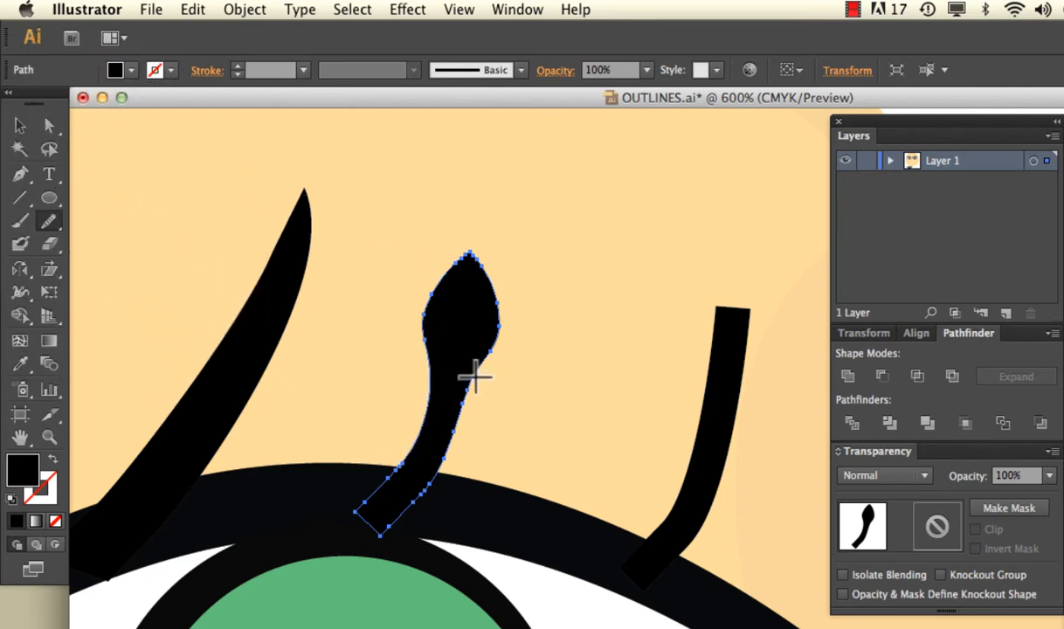
left_click_drag(474, 376, 441, 474)
left_click_drag(475, 255, 485, 277)
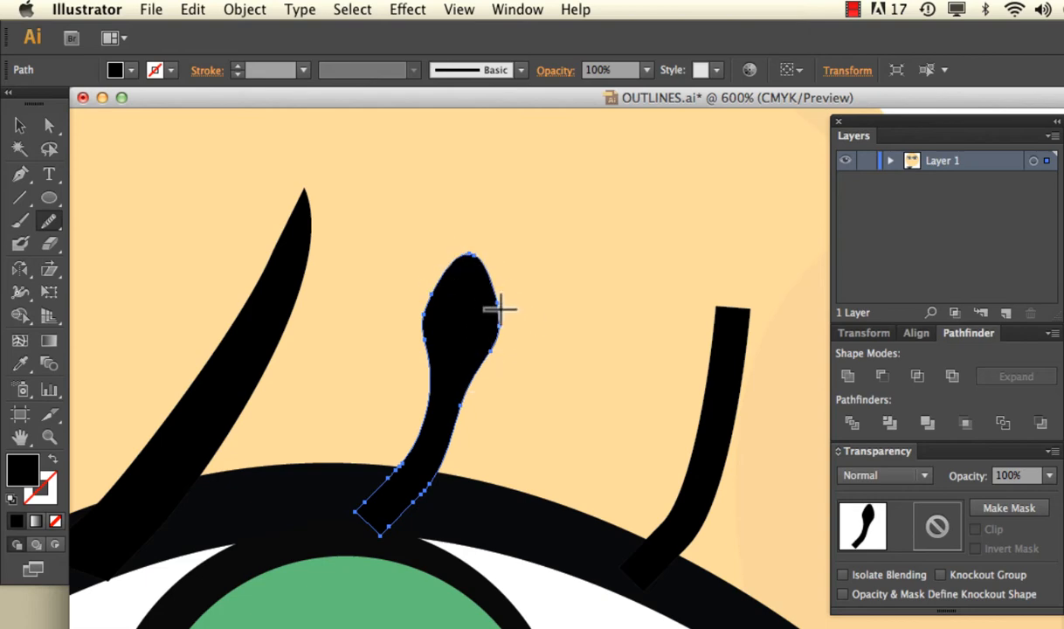
left_click_drag(404, 468, 367, 507)
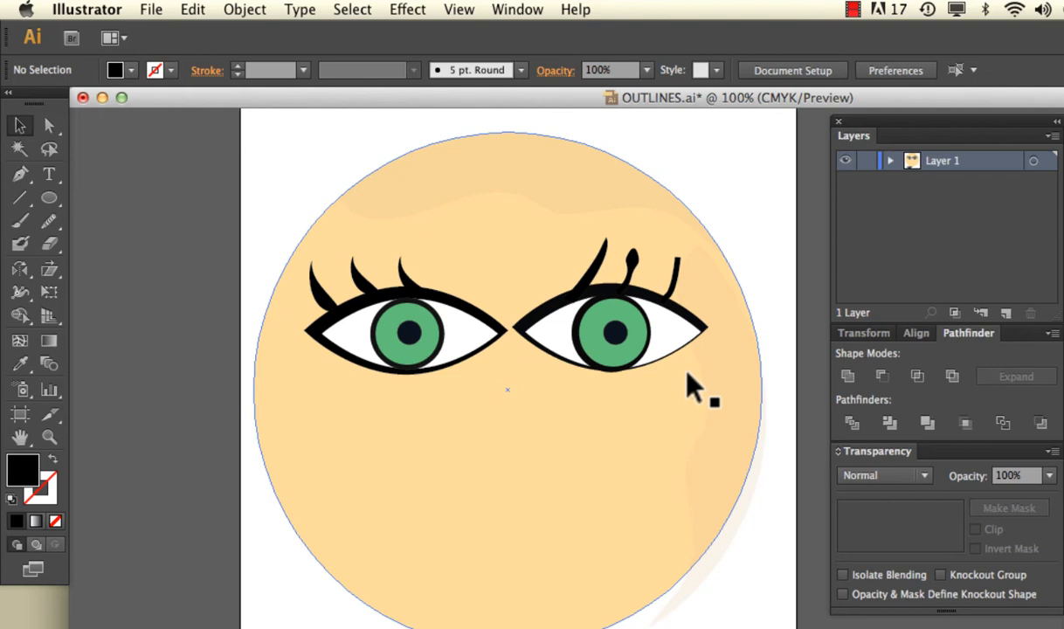
Move the brush-drawn eye sketch below the face slightly down and nudge its lower lid path
scroll(551, 411, "down", 4)
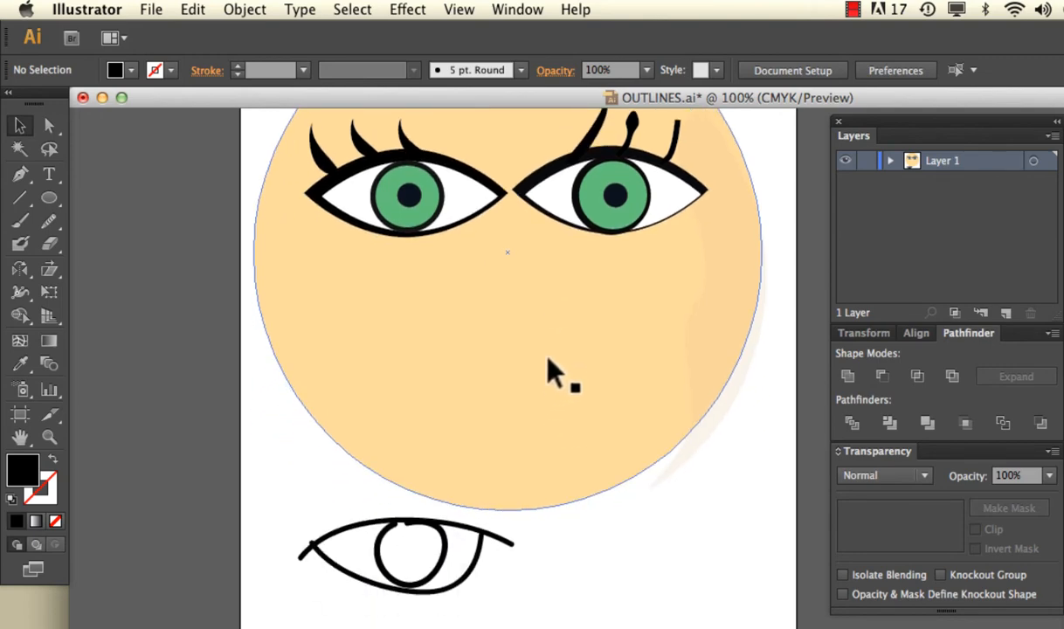
scroll(595, 451, "up", 1)
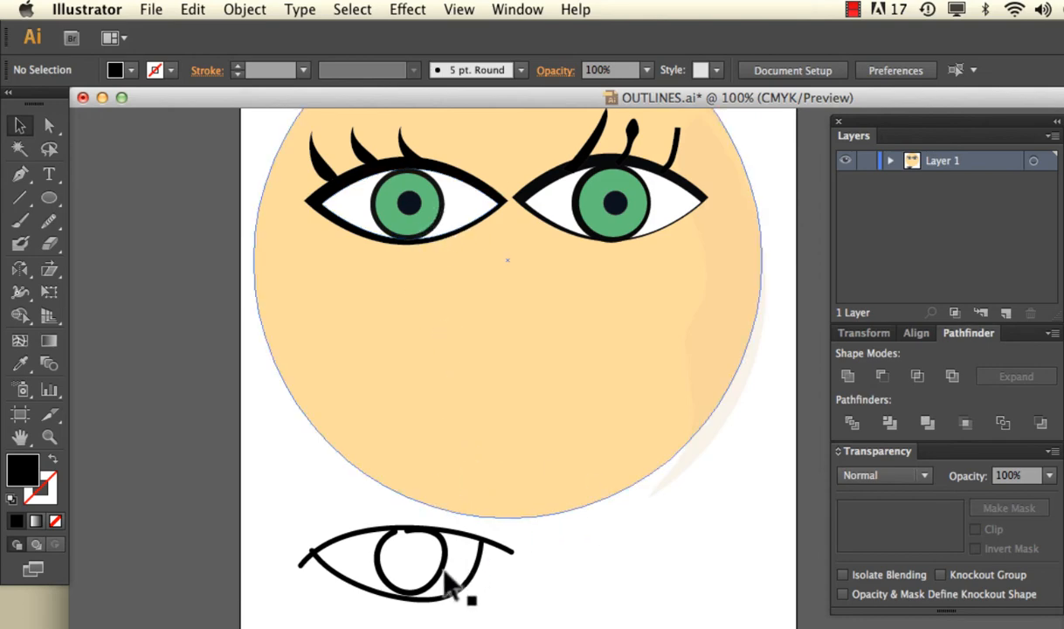
left_click_drag(445, 583, 449, 612)
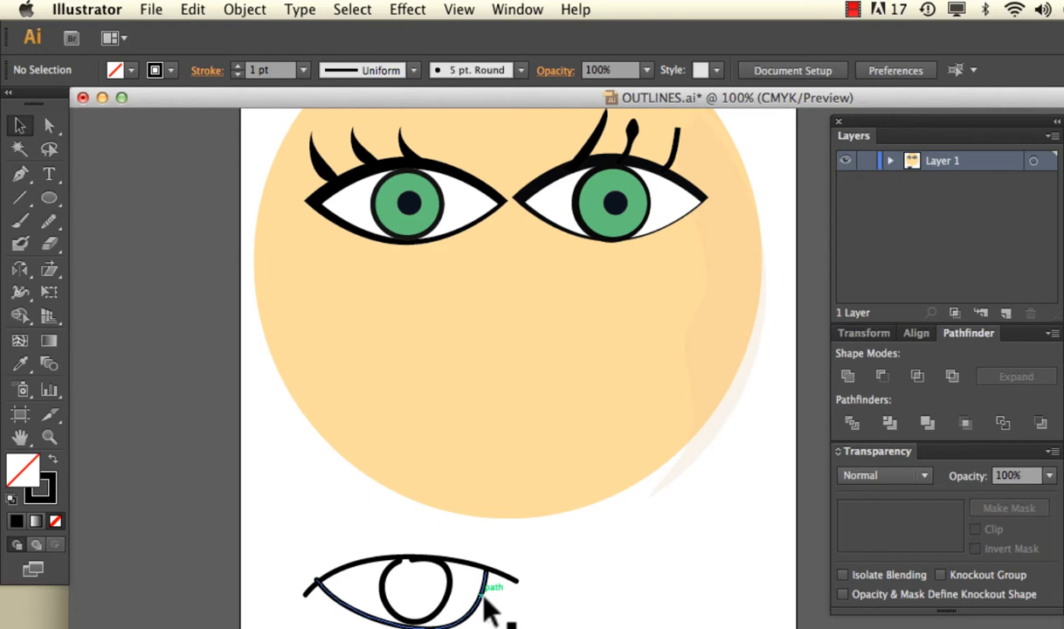
mouse_move(484, 595)
left_mouse_down()
mouse_move(491, 613)
mouse_move(490, 568)
mouse_move(492, 612)
mouse_move(486, 592)
left_mouse_up()
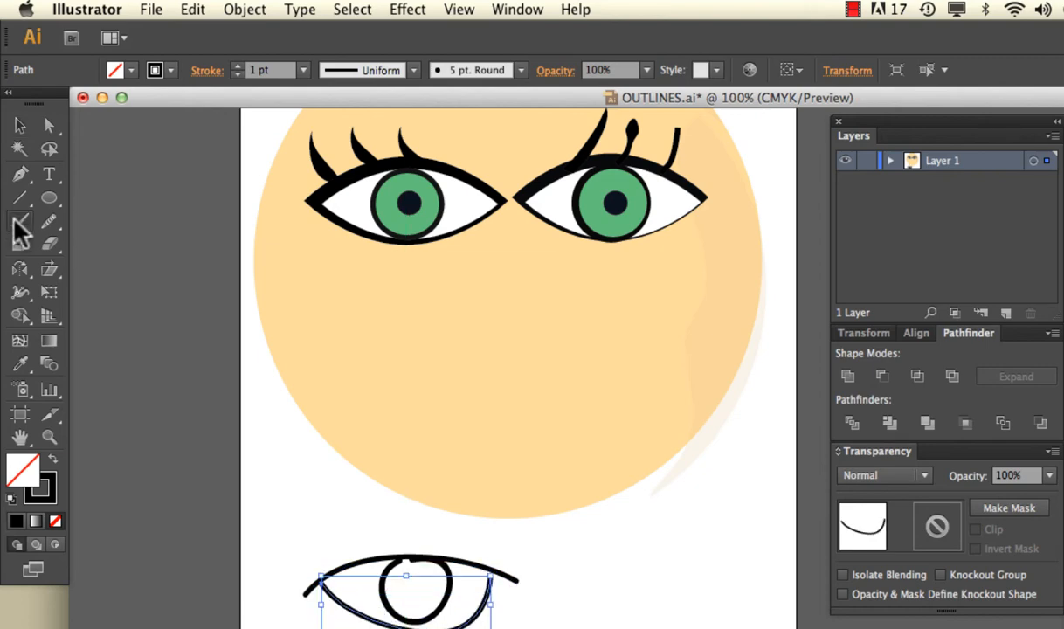
Paint a second eye with upper lid, lower lid and iris beside the first sketch, using the 5 pt. Round brush at 1 pt
left_click(20, 221)
left_click_drag(559, 542, 730, 523)
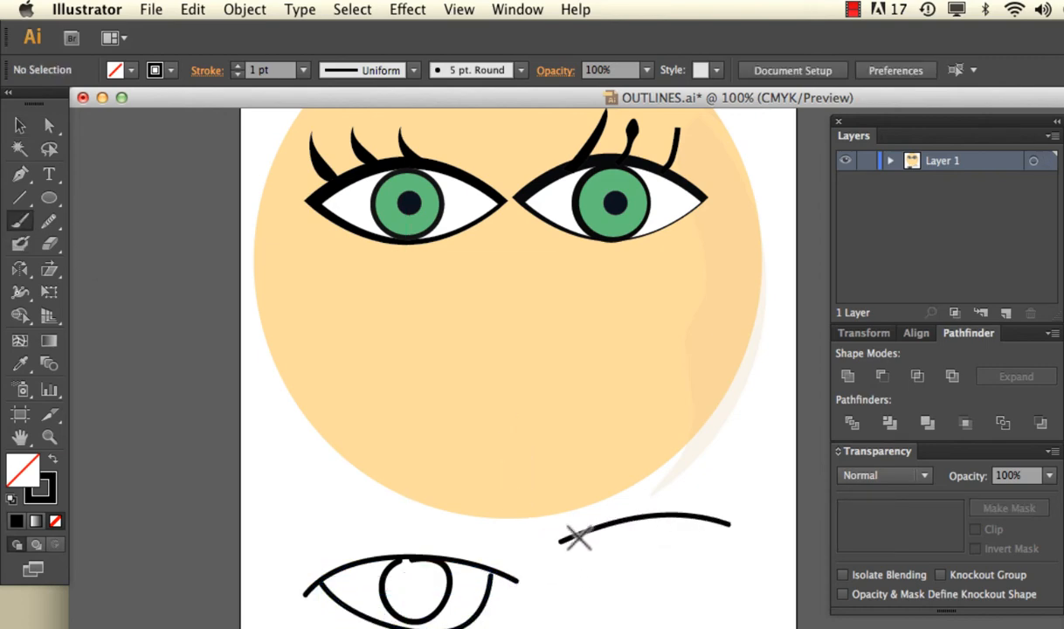
mouse_move(578, 537)
left_mouse_down()
mouse_move(680, 579)
mouse_move(706, 503)
mouse_move(705, 514)
mouse_move(655, 510)
left_mouse_up()
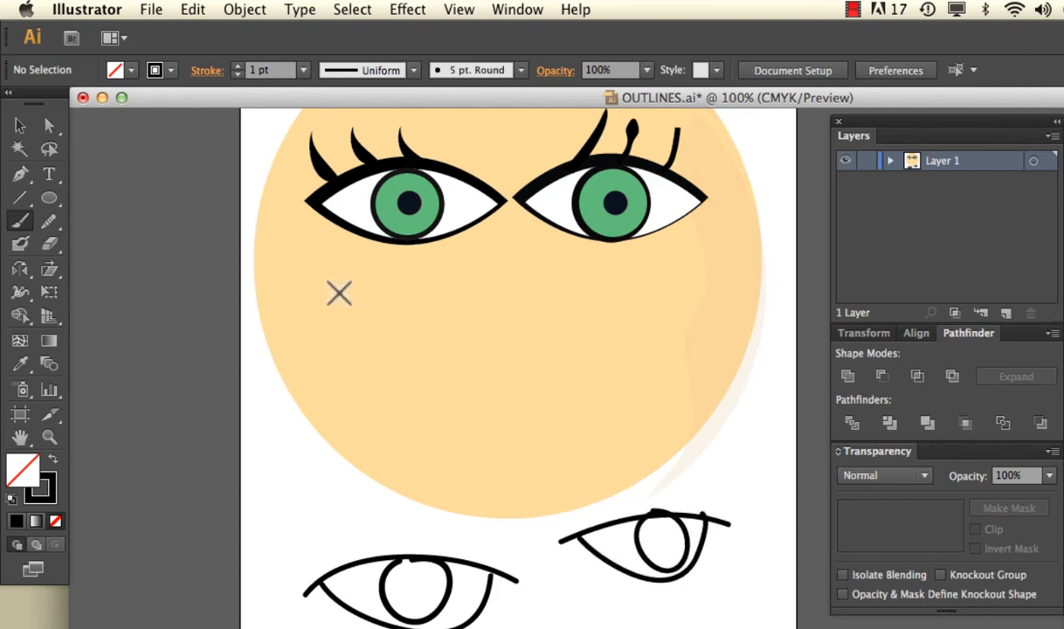
Give the newly painted eye's iris circle a green fill and no stroke
left_click(20, 126)
left_click(641, 545)
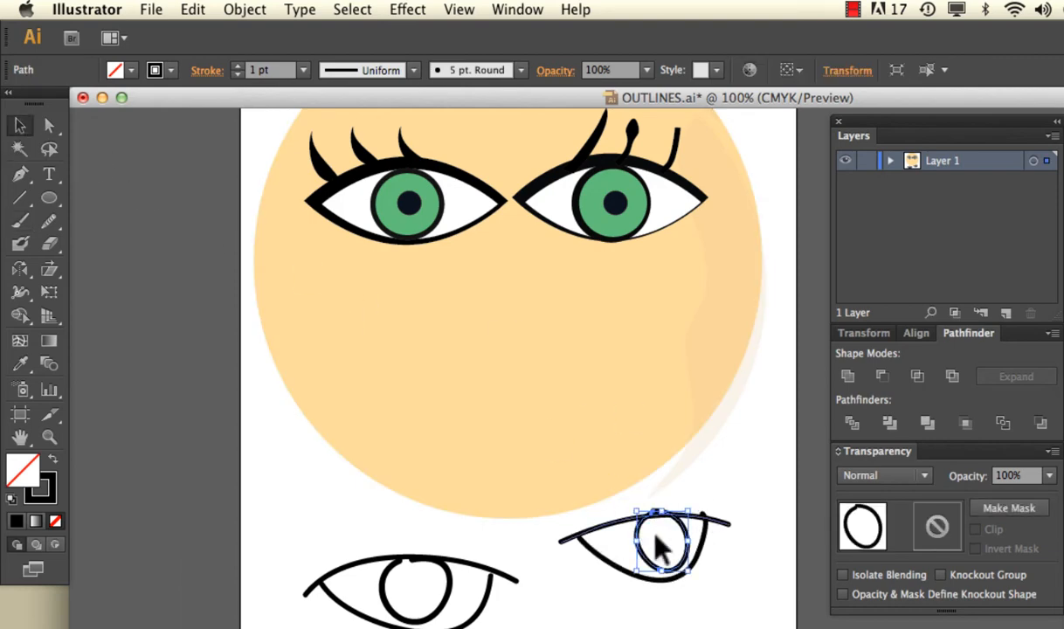
double_click(44, 486)
left_click(616, 338)
left_click(883, 305)
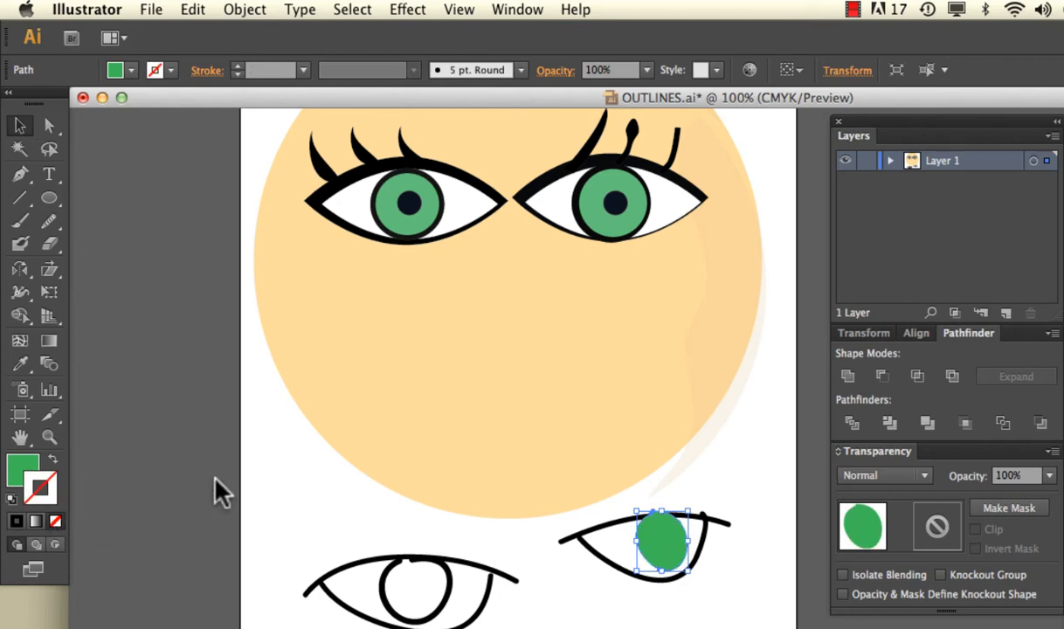
left_click(367, 505)
Fill the newly painted eye's open lower lid path with a lighter green, keeping its black 1 pt stroke, and deselect it
left_click(622, 562)
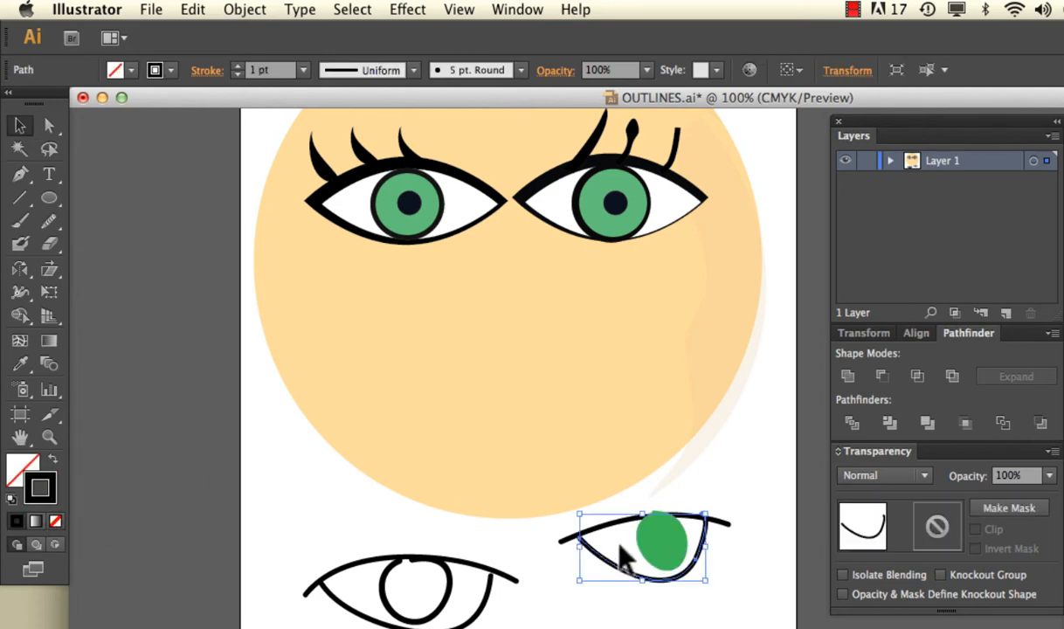
double_click(25, 470)
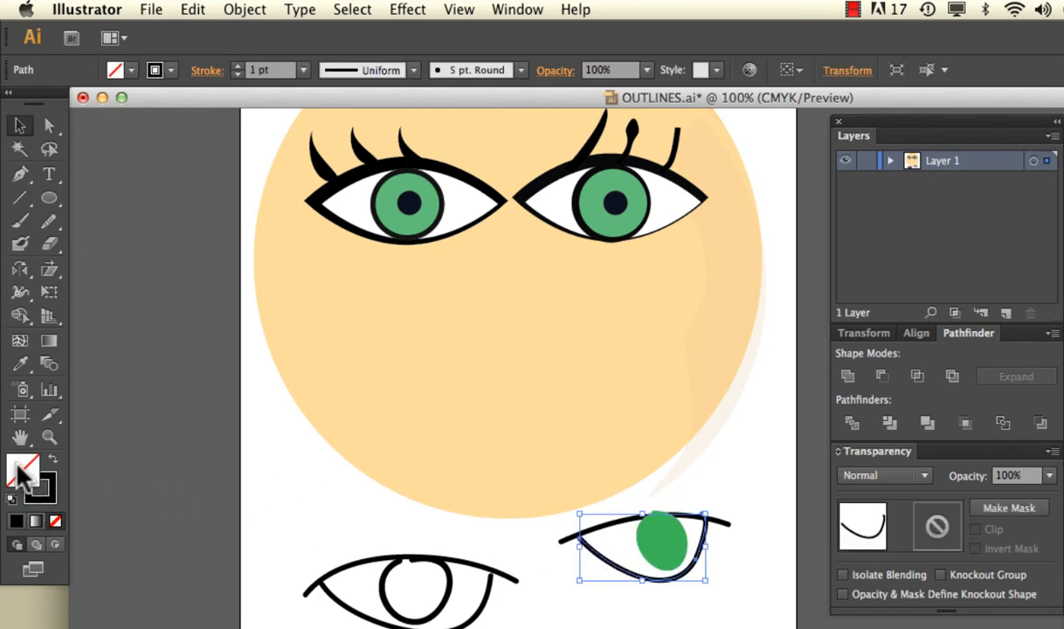
left_click(622, 298)
left_click(893, 304)
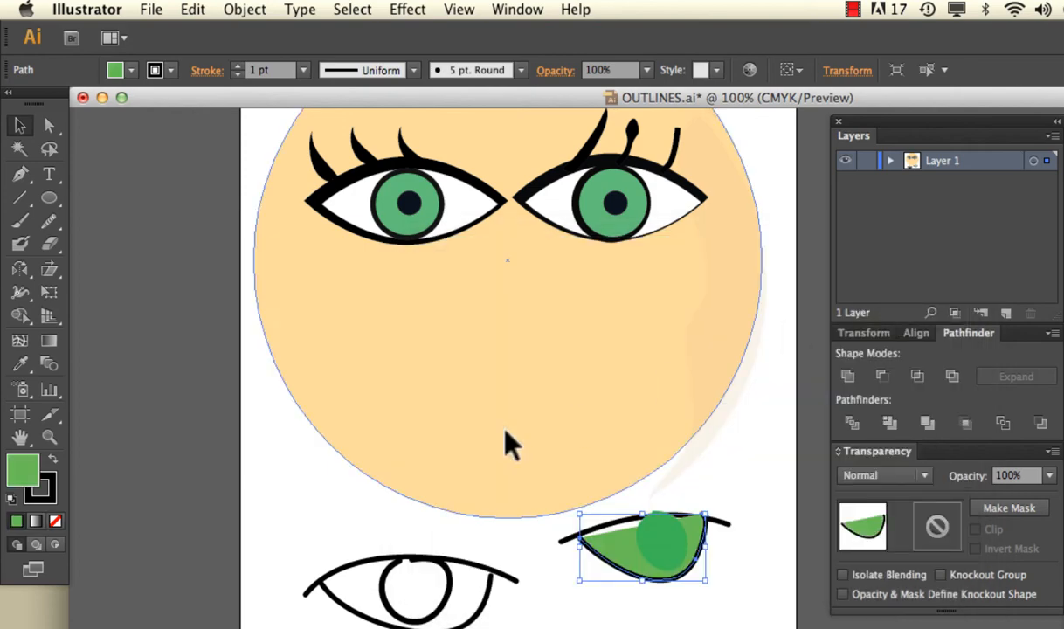
left_click(19, 148)
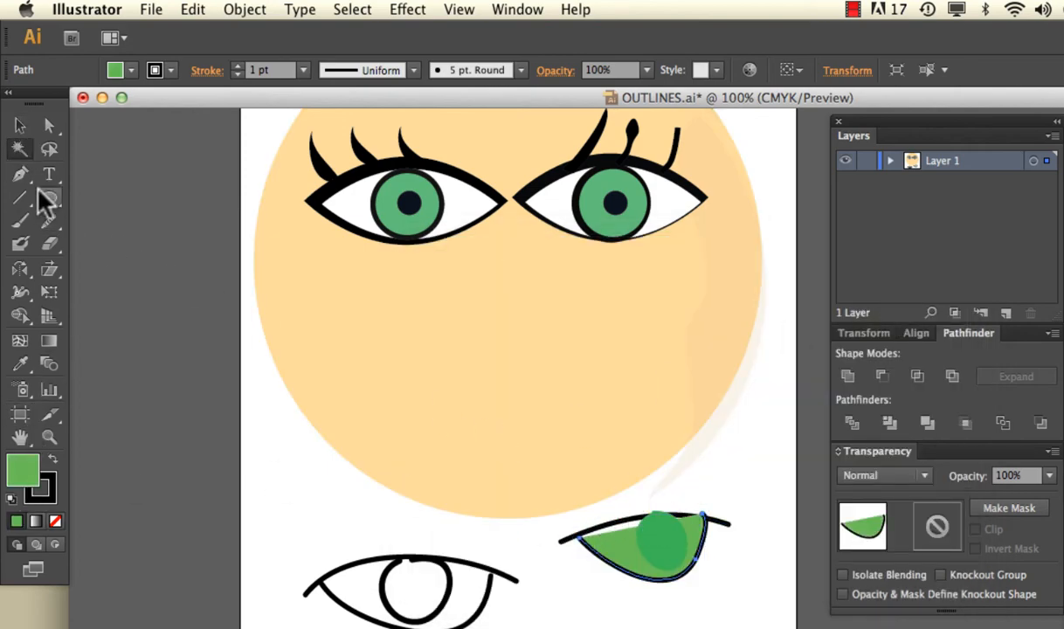
left_click(19, 125)
mouse_move(605, 533)
left_mouse_down()
mouse_move(637, 581)
mouse_move(605, 534)
left_mouse_up()
left_click(690, 489)
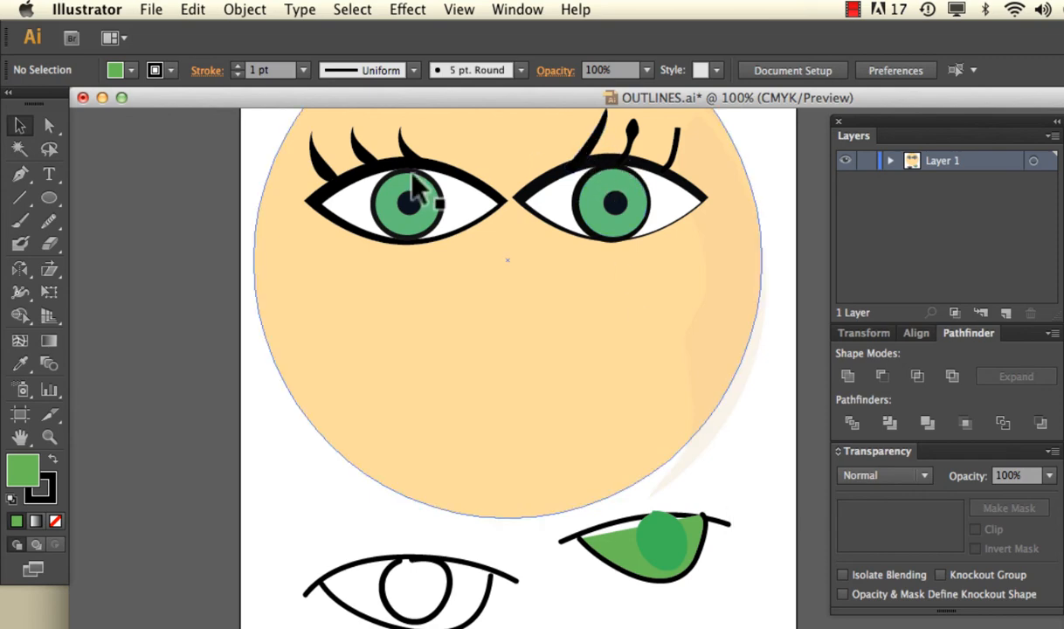
scroll(308, 463, "right", 2)
scroll(308, 467, "up", 4)
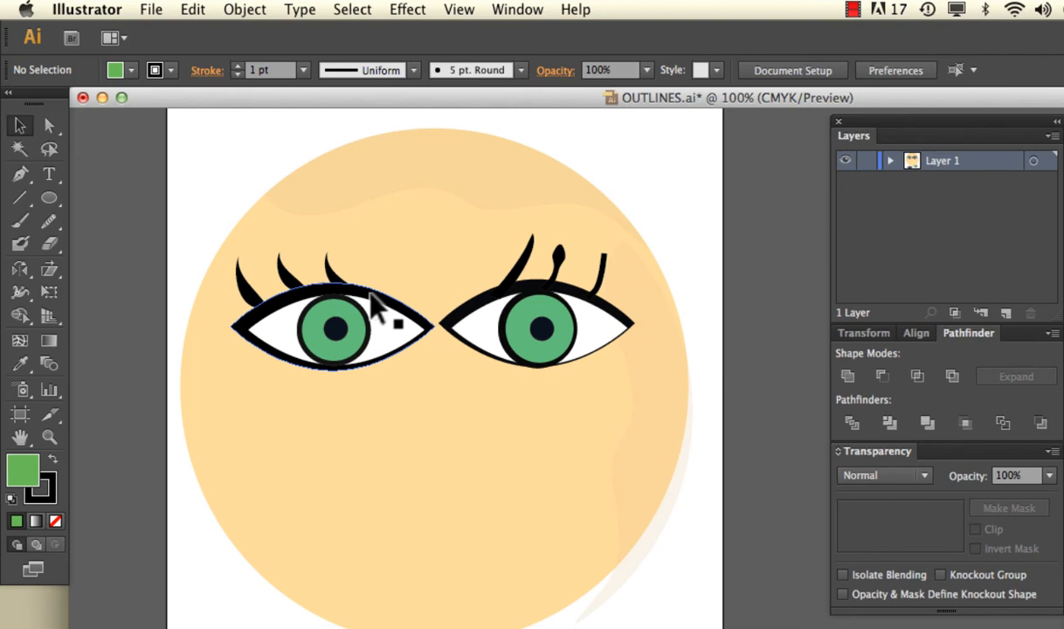
left_click(262, 12)
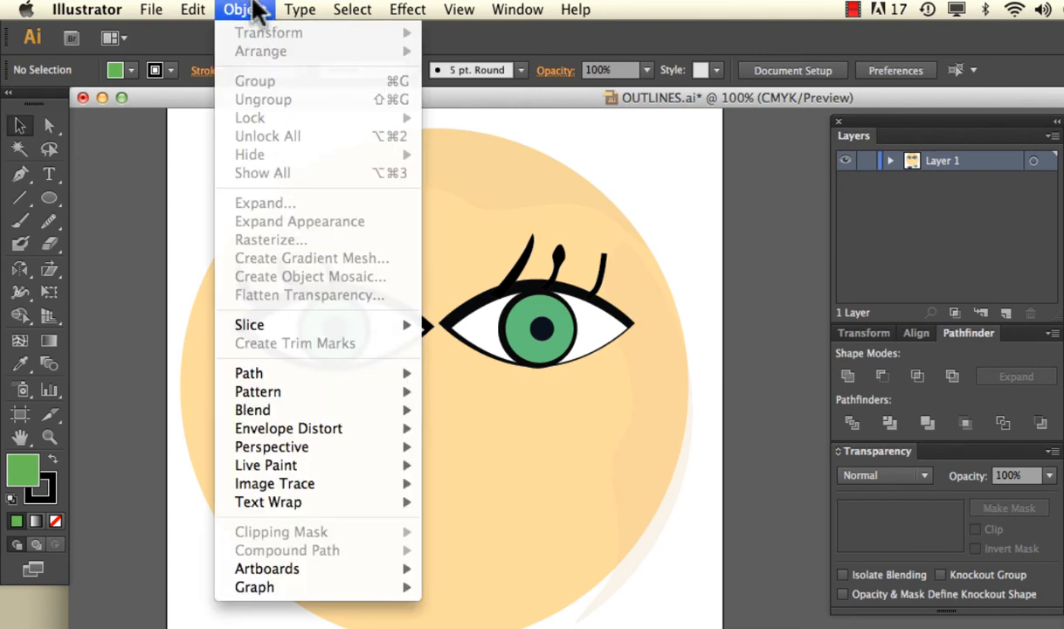
left_click(247, 9)
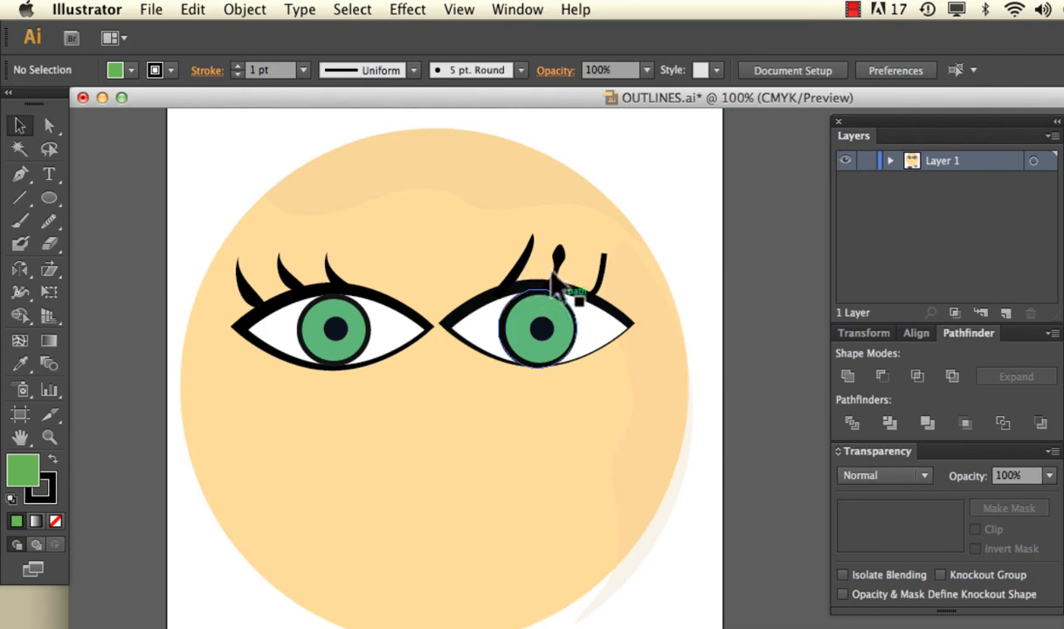